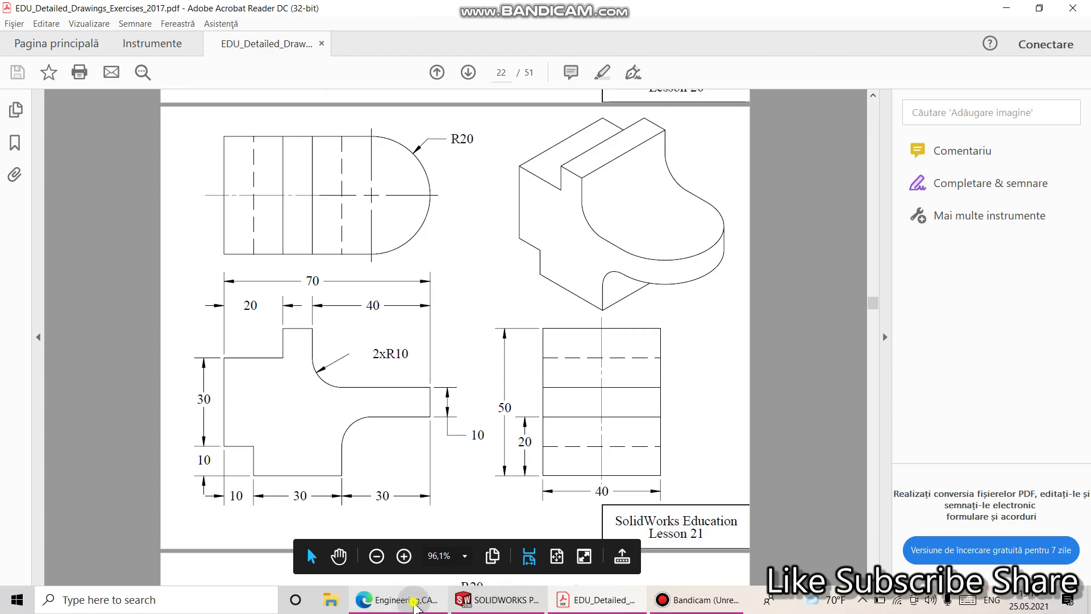
Switch from Acrobat Reader to the YouTube channel's Videos page in Edge
left_click(398, 600)
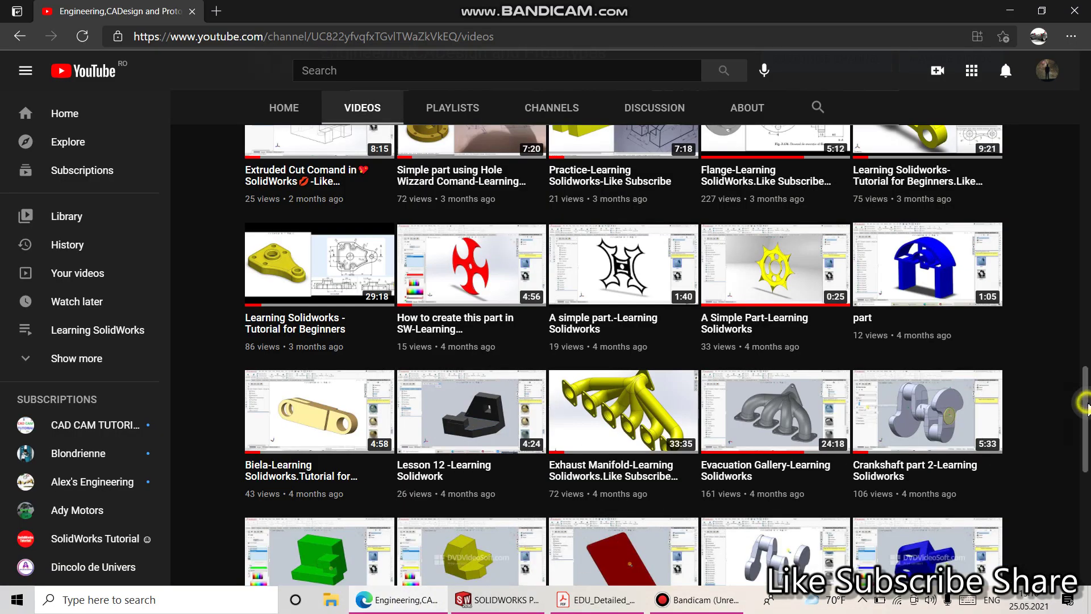
Scroll the channel's videos page back to the top and switch to SOLIDWORKS
left_click_drag(1085, 403, 1083, 65)
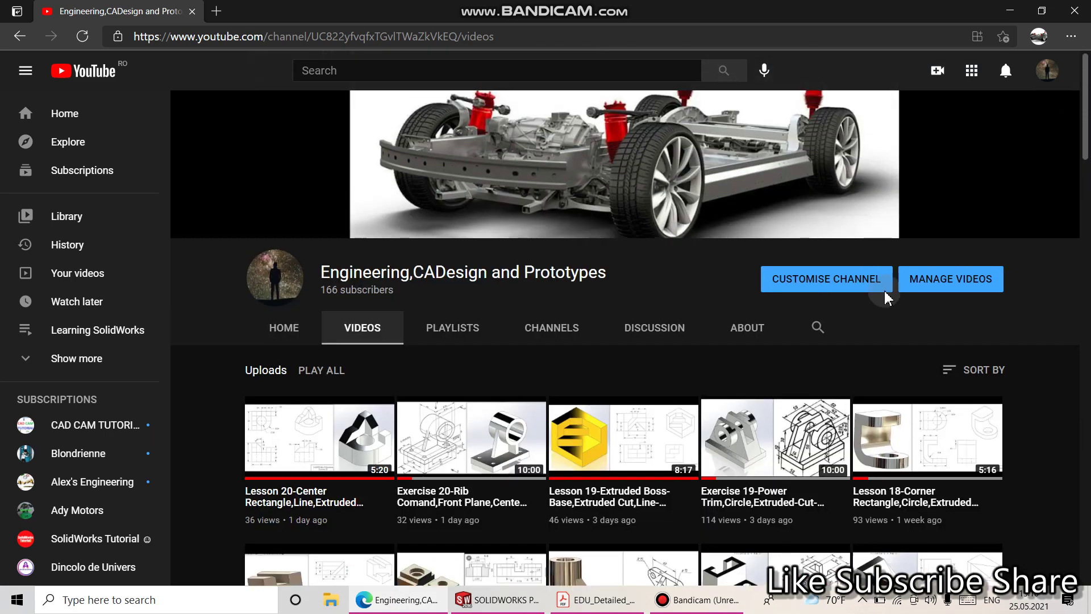
left_click(497, 599)
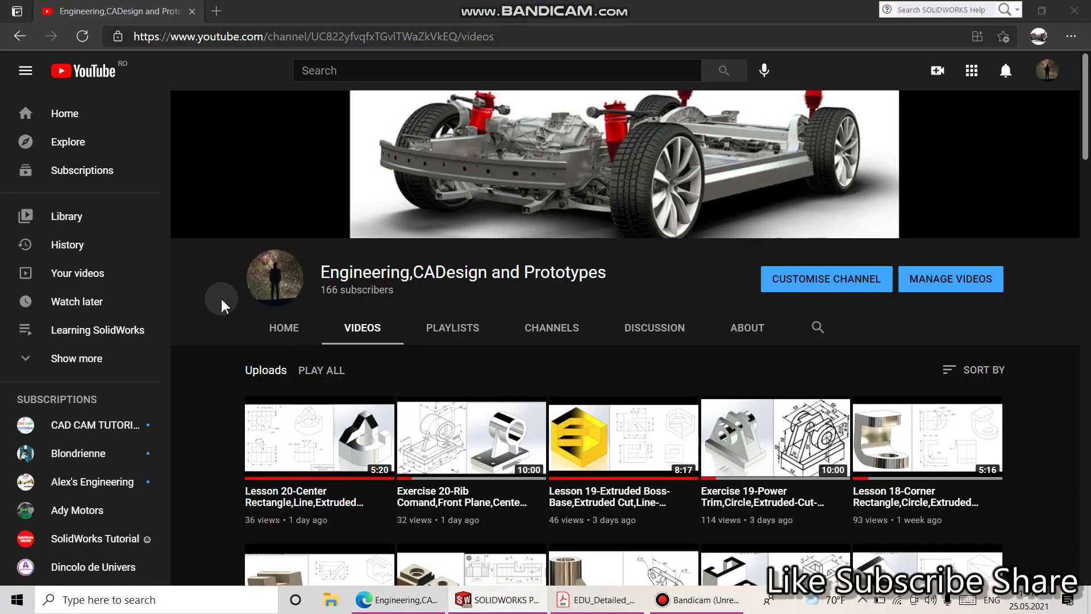
Start a new sketch on the Front Plane
left_click(109, 10)
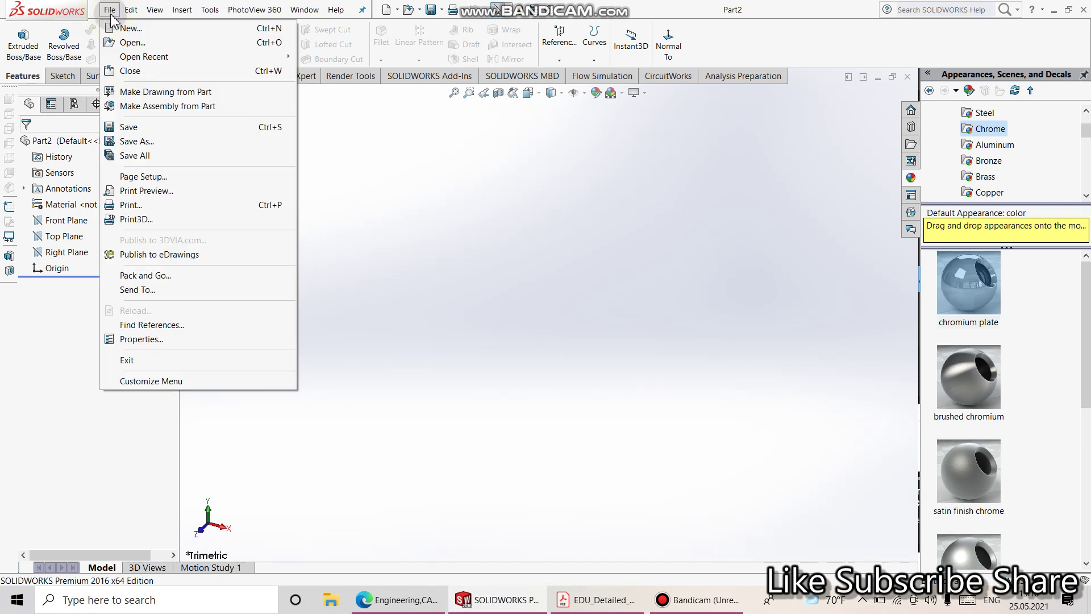
left_click(67, 222)
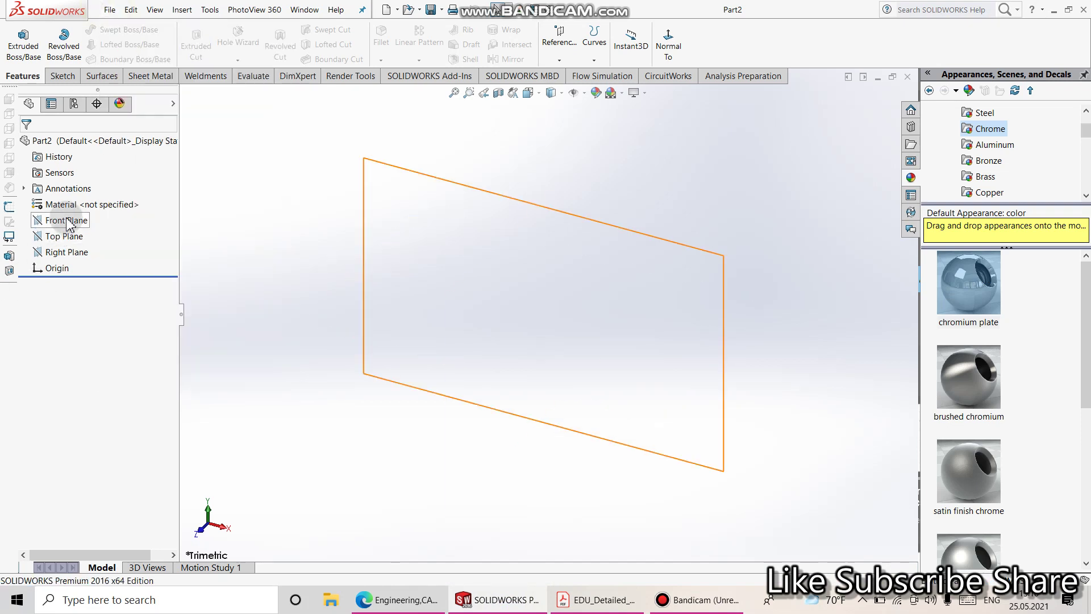
left_click(67, 221)
left_click(70, 200)
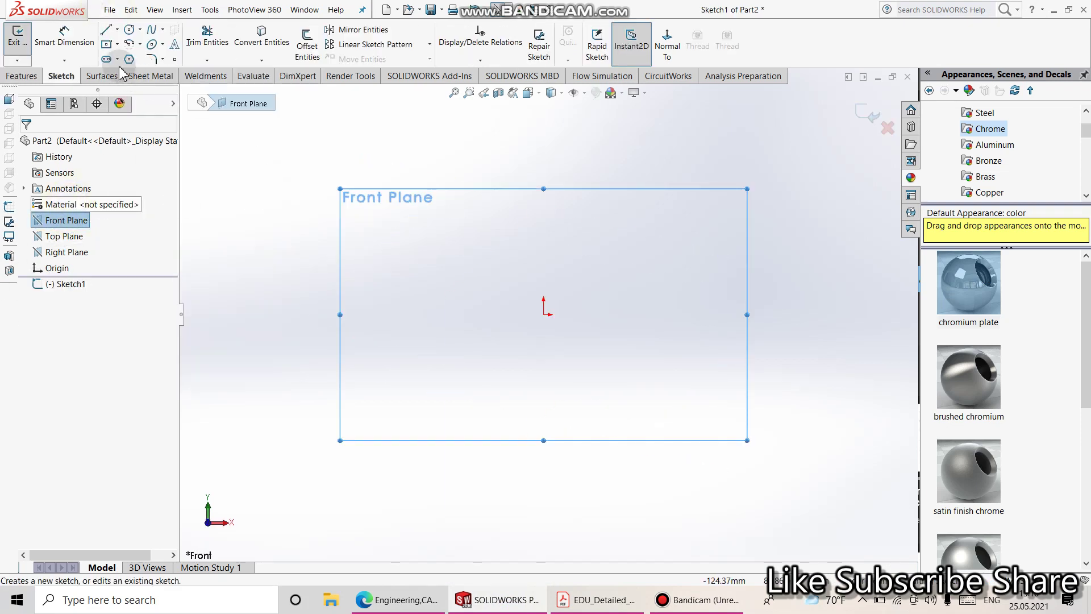
Draw the outline's first lines from just right of the origin, up the left side to the top edge
left_click(106, 30)
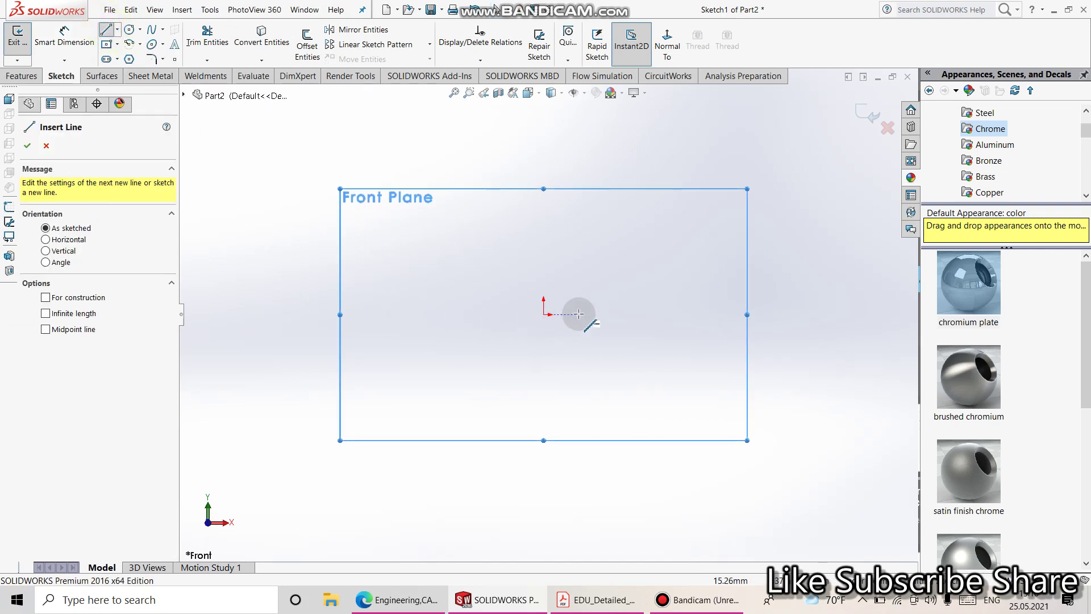
left_click(579, 314)
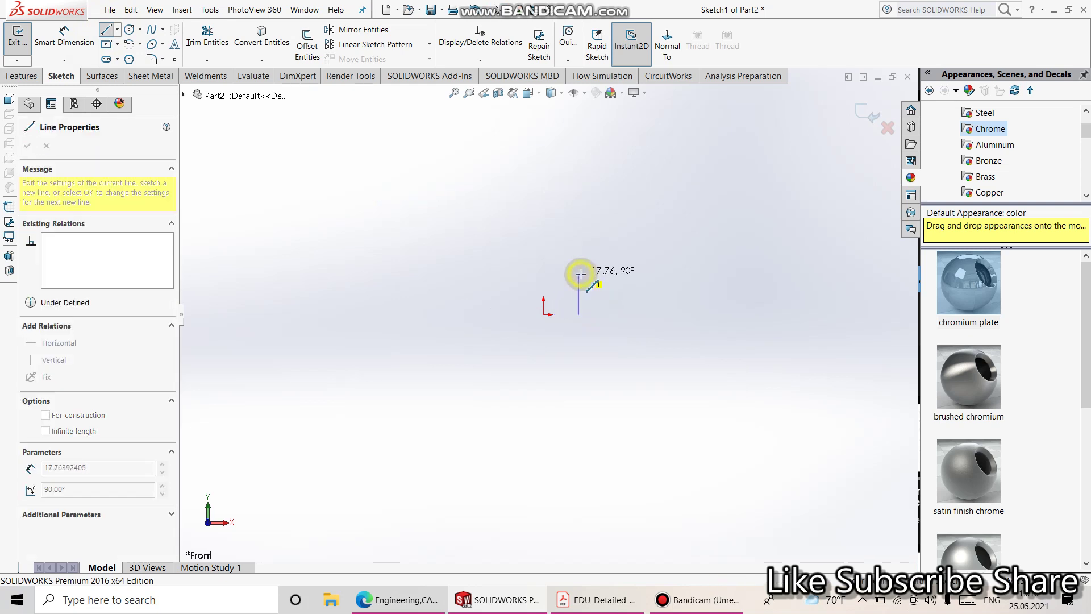
left_click(580, 273)
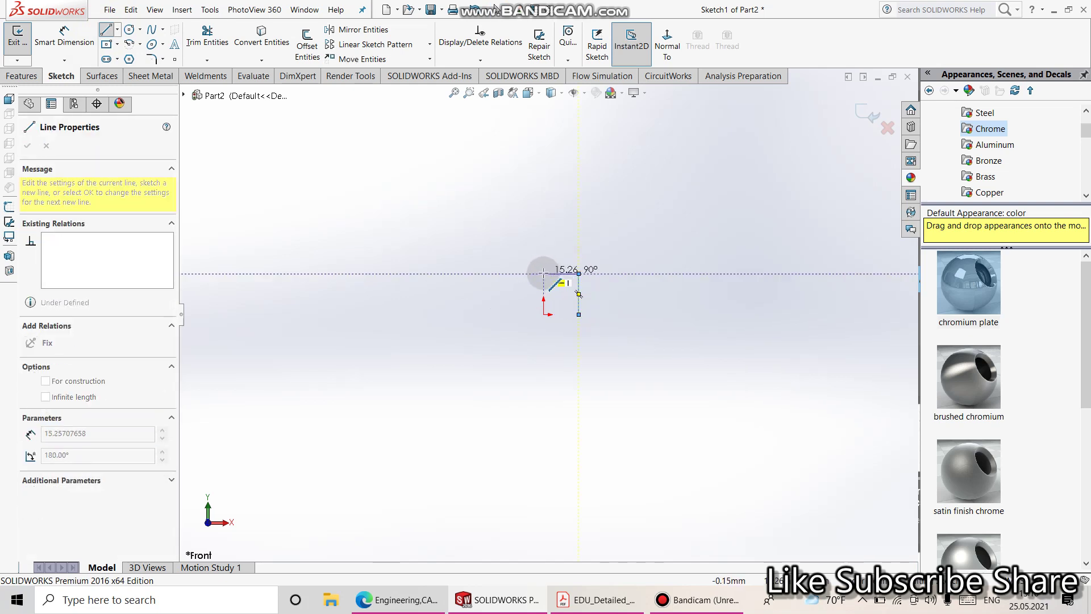
left_click(544, 273)
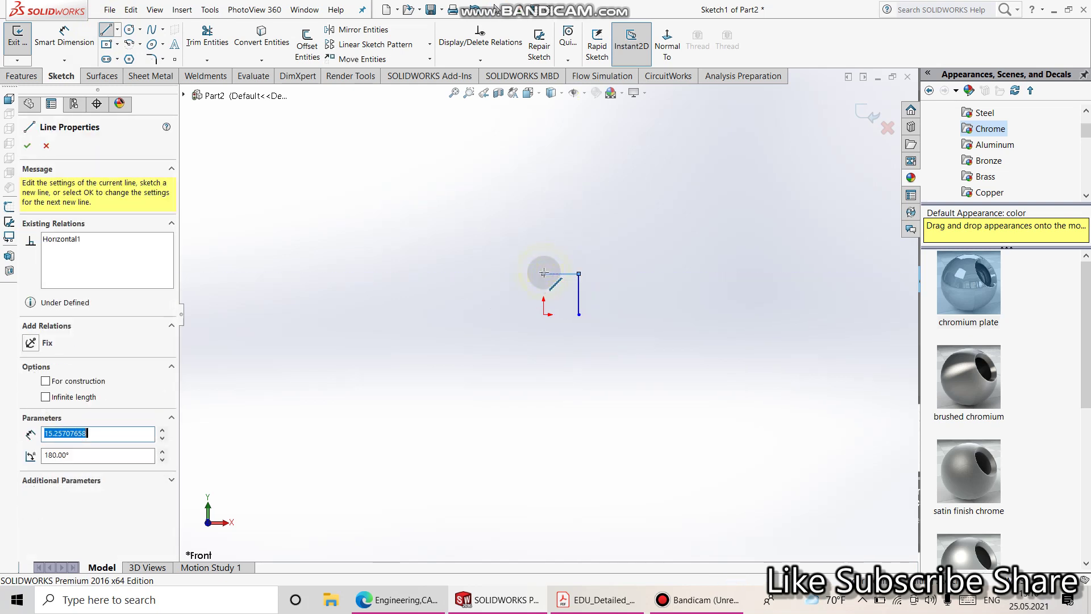
left_click(543, 199)
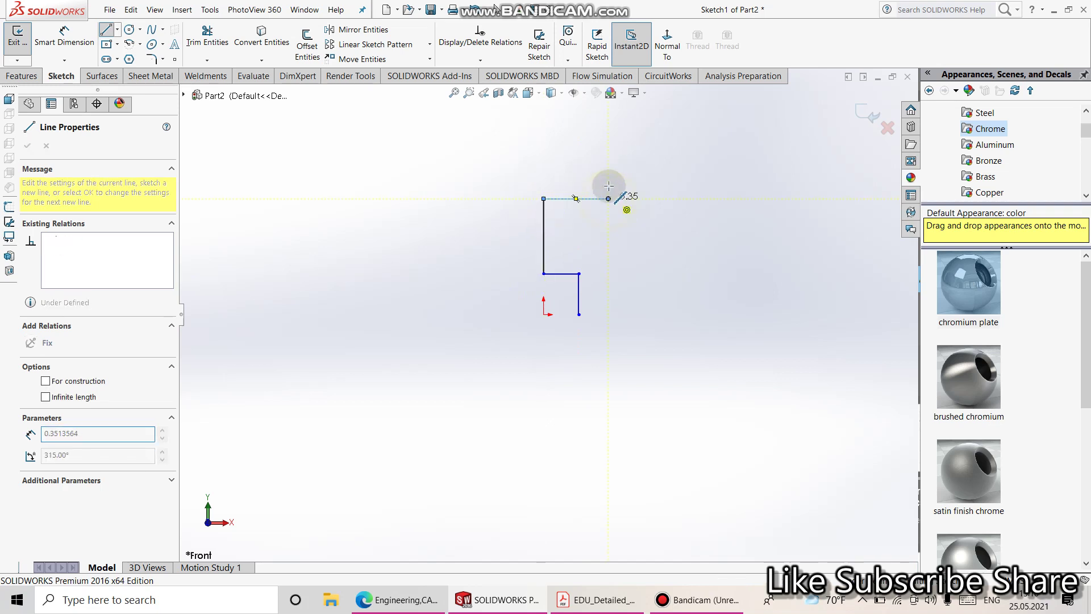
left_click(609, 163)
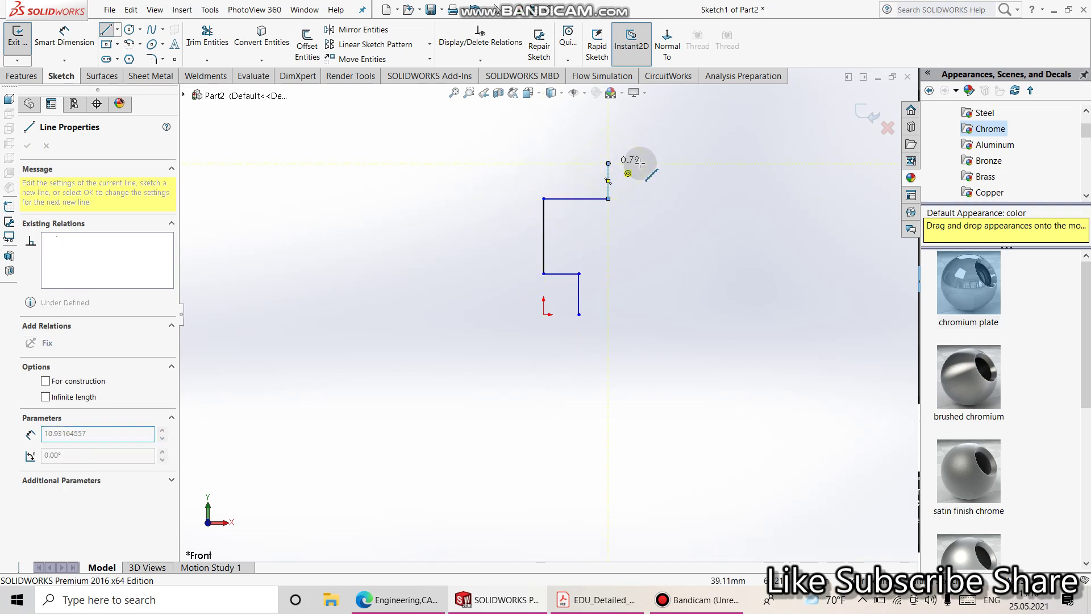
left_click(673, 163)
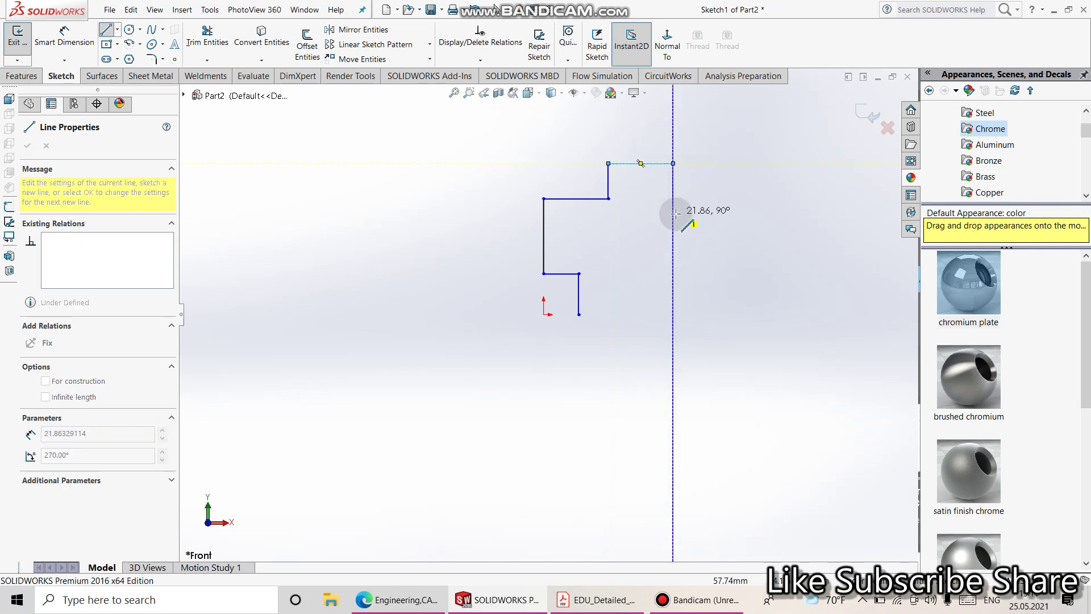
Continue the stepped outline down the right side, close it at the start point, and exit the Line tool
left_click(674, 213)
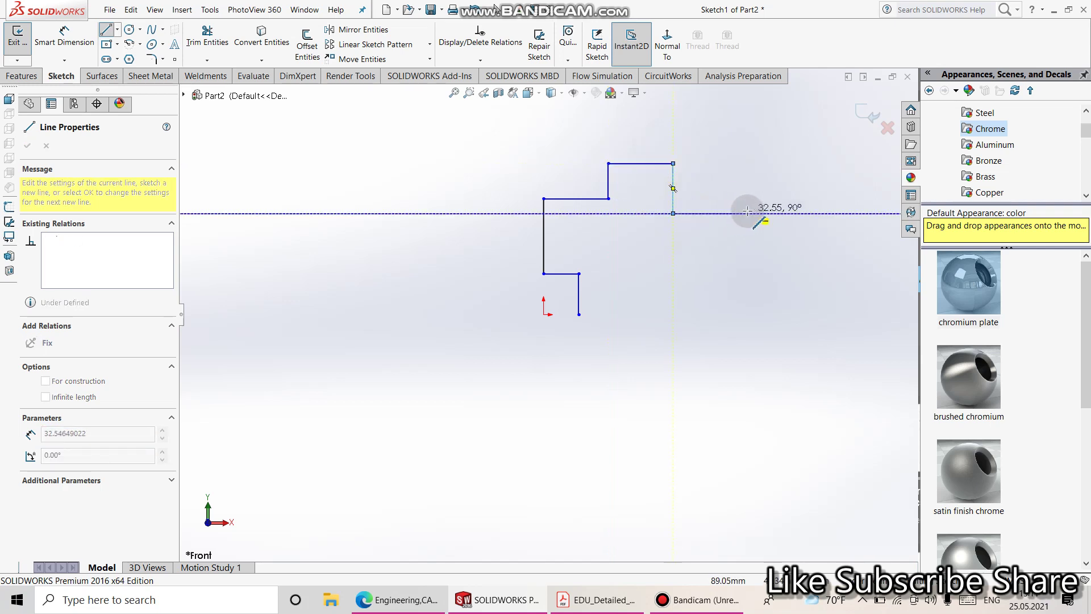
left_click(749, 213)
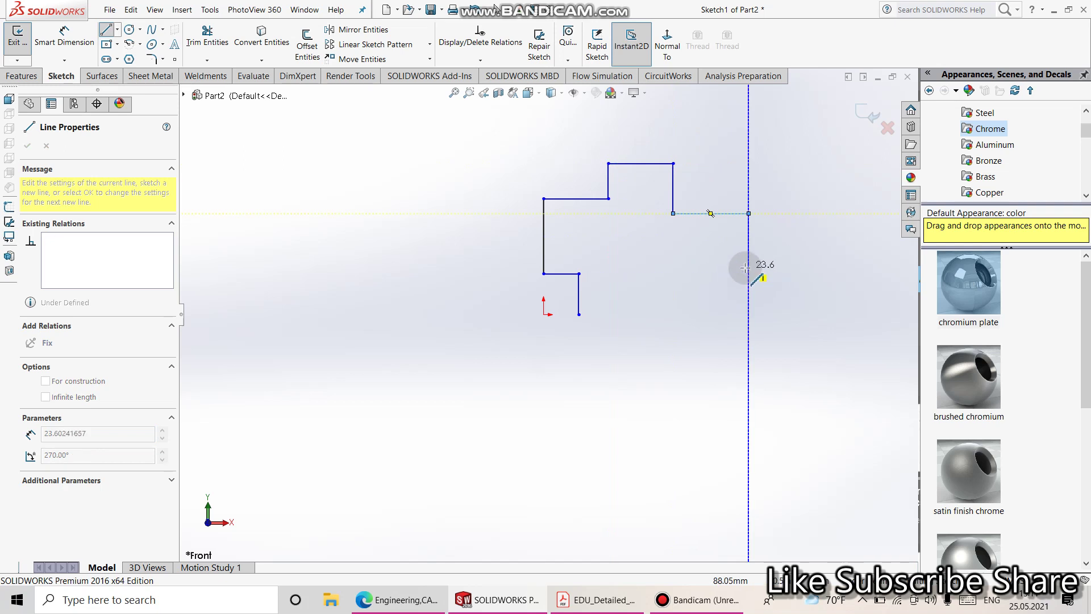
left_click(747, 267)
left_click(691, 267)
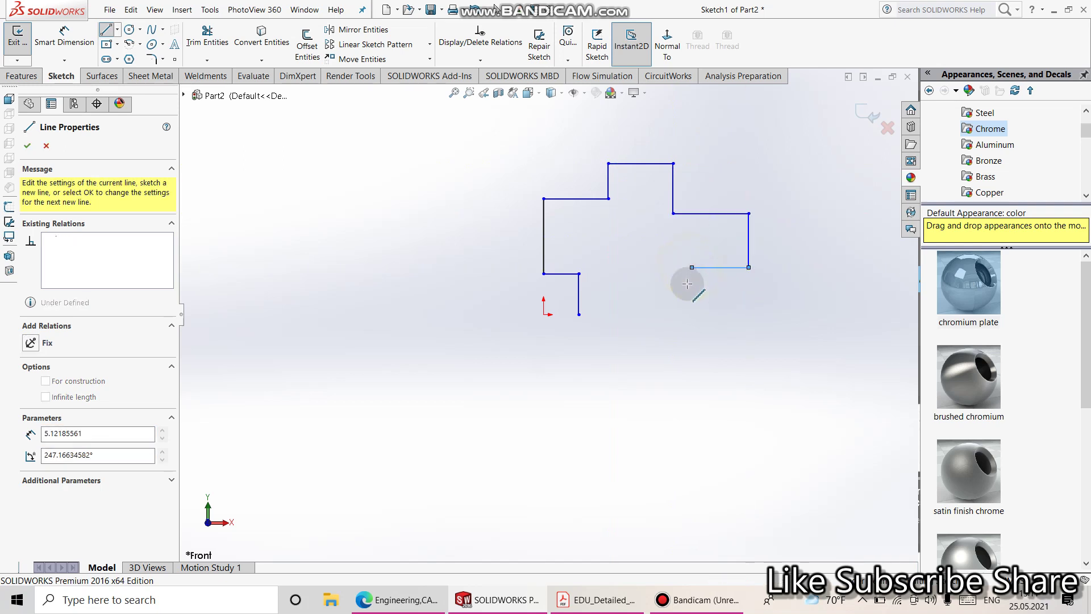
left_click(693, 314)
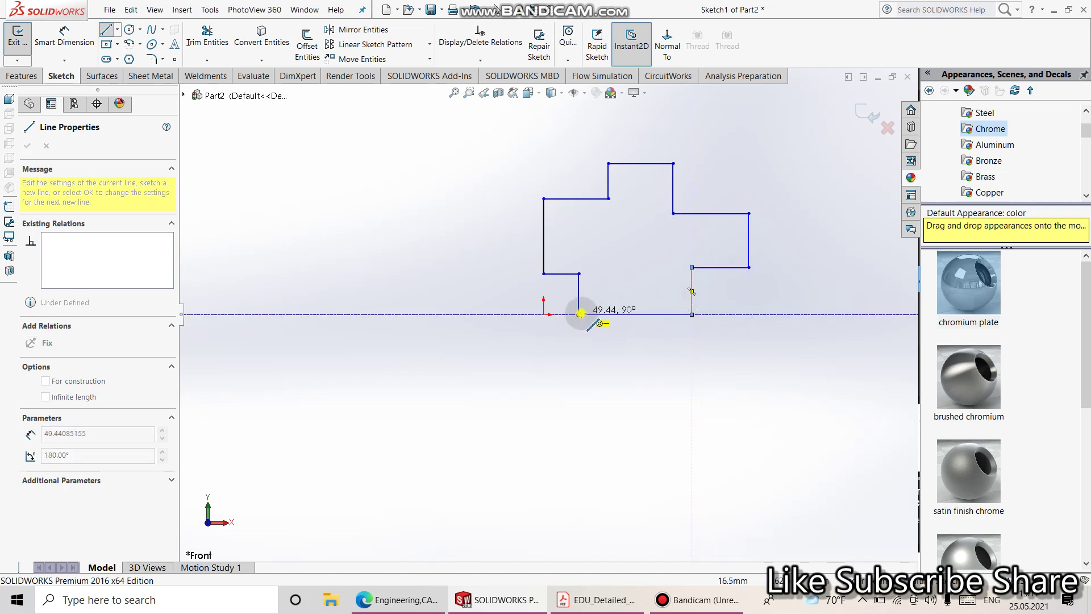
left_click(581, 313)
right_click(440, 287)
left_click(448, 297)
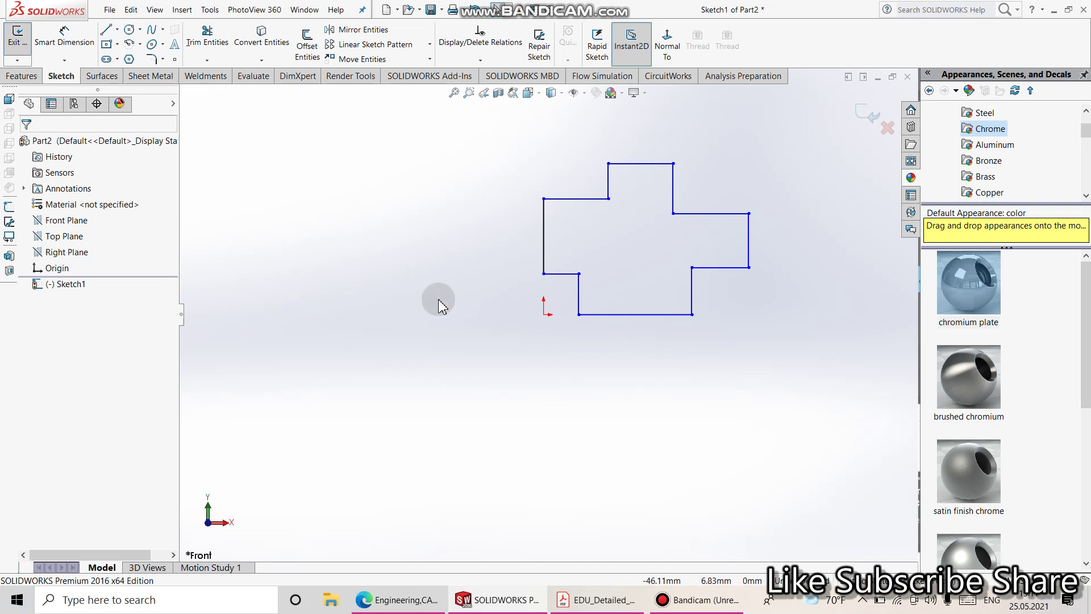
Add a Horizontal relation between the outline's bottom-left corner point and the origin
left_click(579, 315)
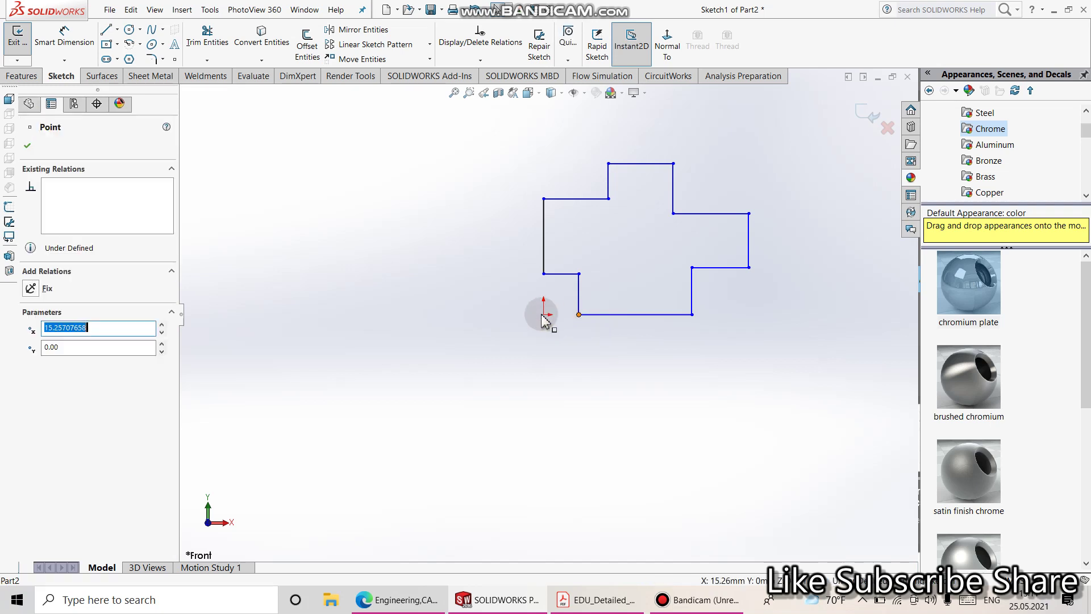
left_click(545, 315, "ctrl")
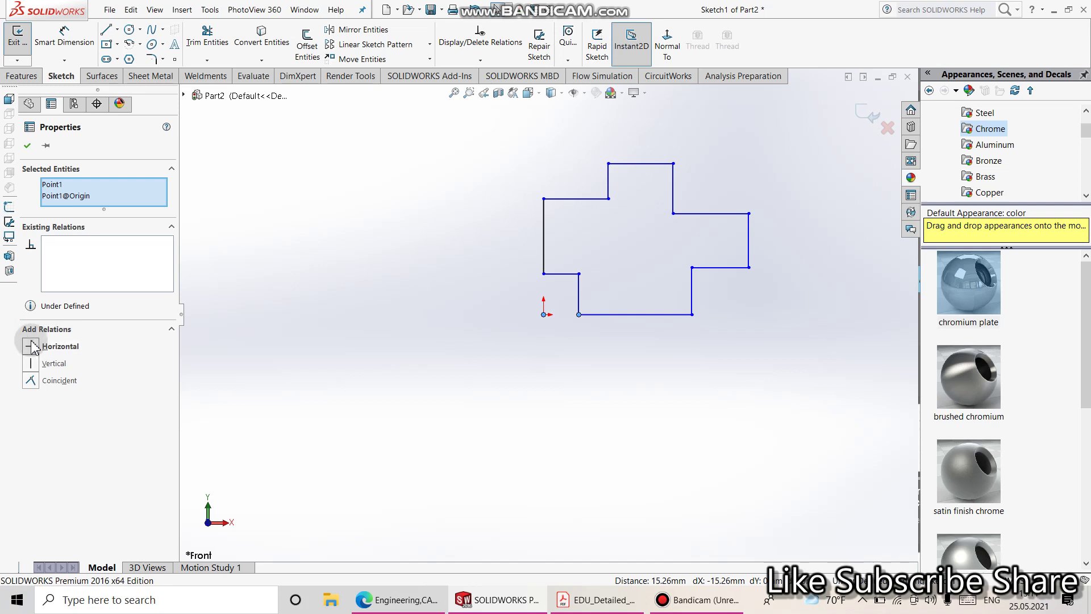
left_click(30, 149)
Dimension the short vertical edge next to the origin at 10 mm
left_click(64, 36)
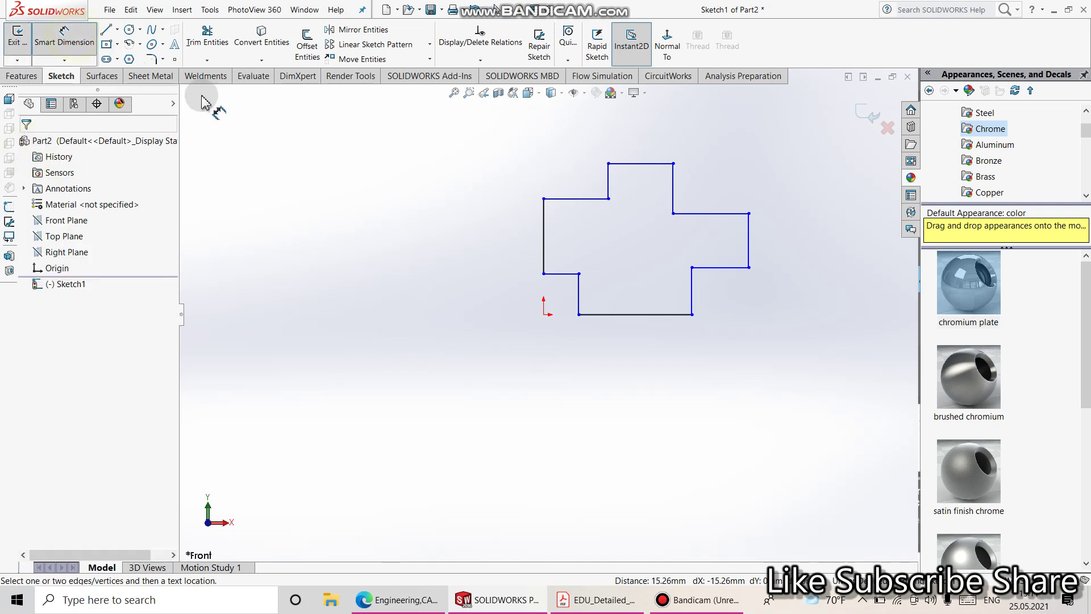
left_click(579, 294)
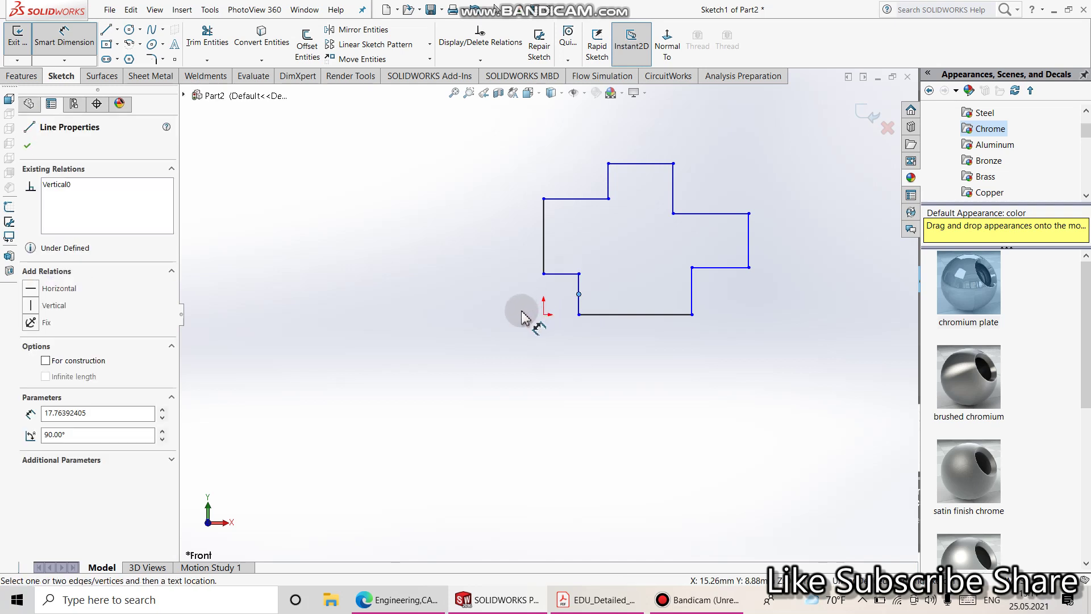
key("Escape")
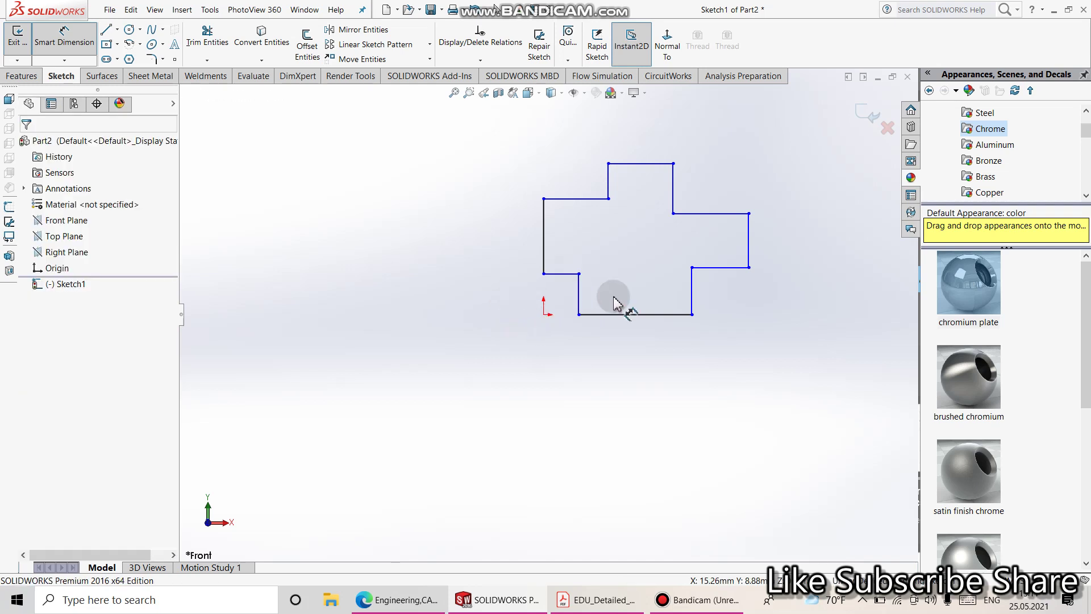
left_click(578, 307)
left_click(518, 335)
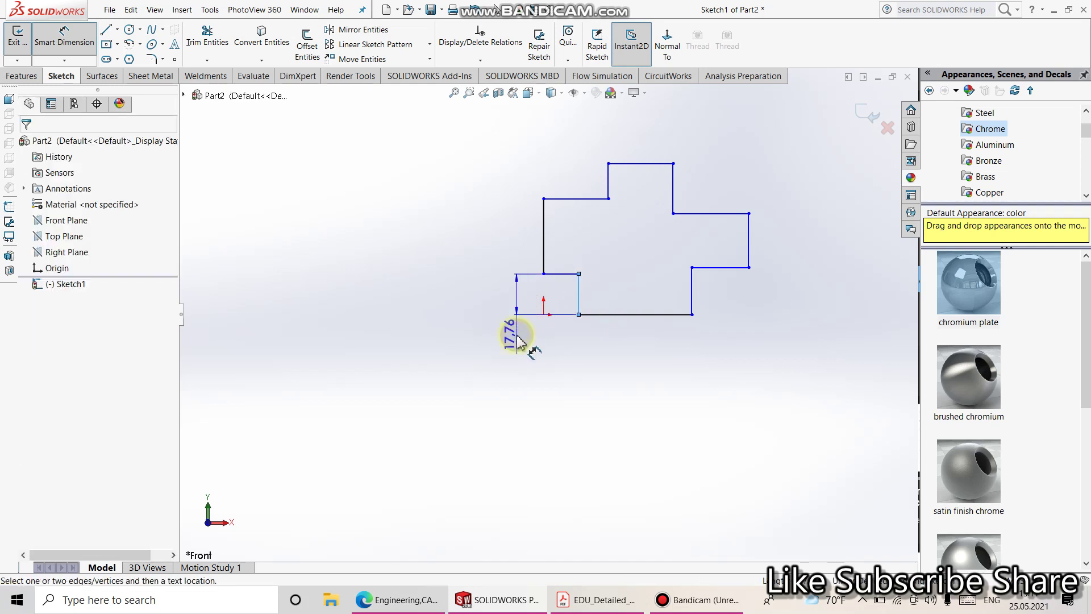
type("10")
key("Return")
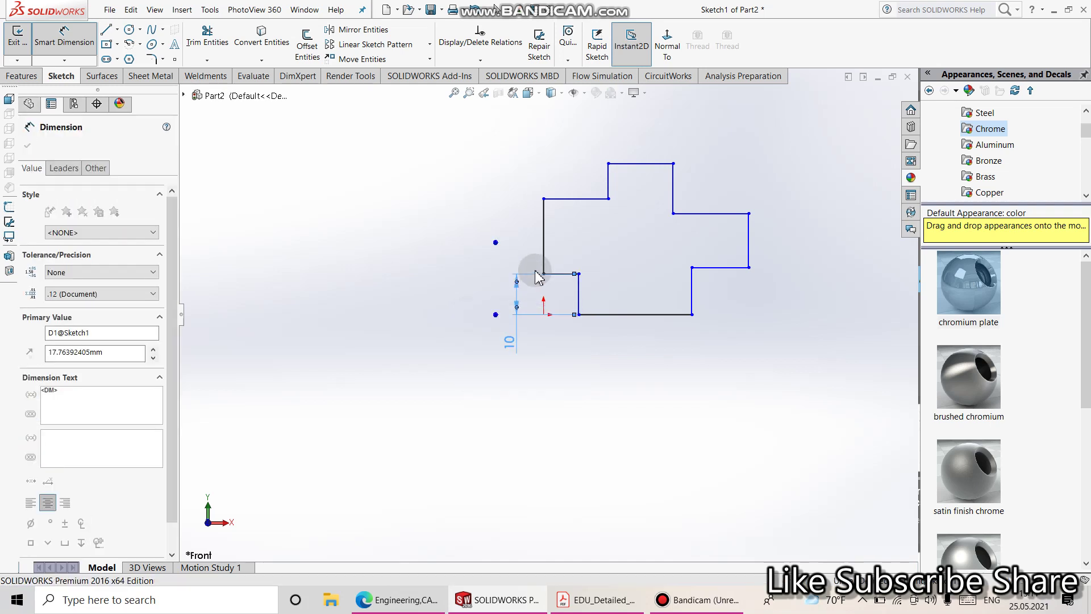
Set the bottom step line to 10 mm, dimension the left edge, and view the reference drawing
left_click(556, 314)
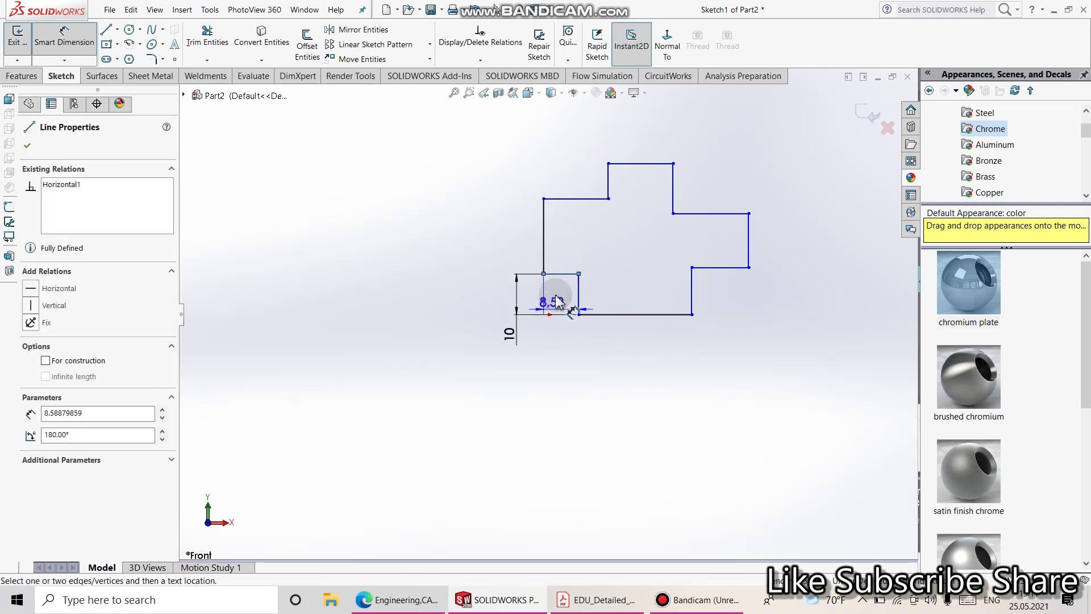
left_click(534, 308)
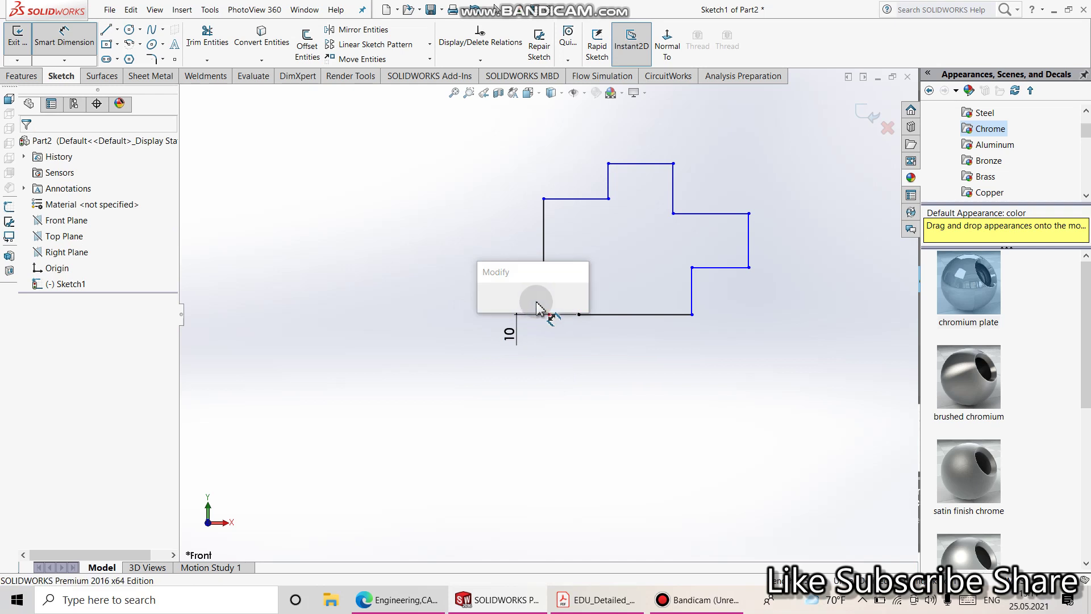
type("10")
key("Return")
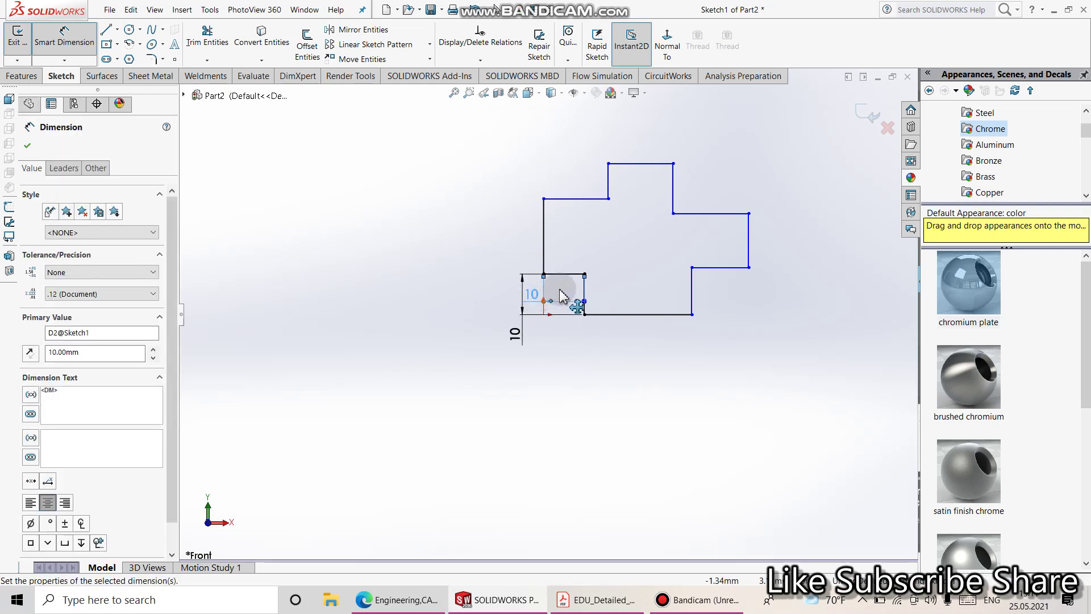
left_click(544, 243)
left_click(512, 244)
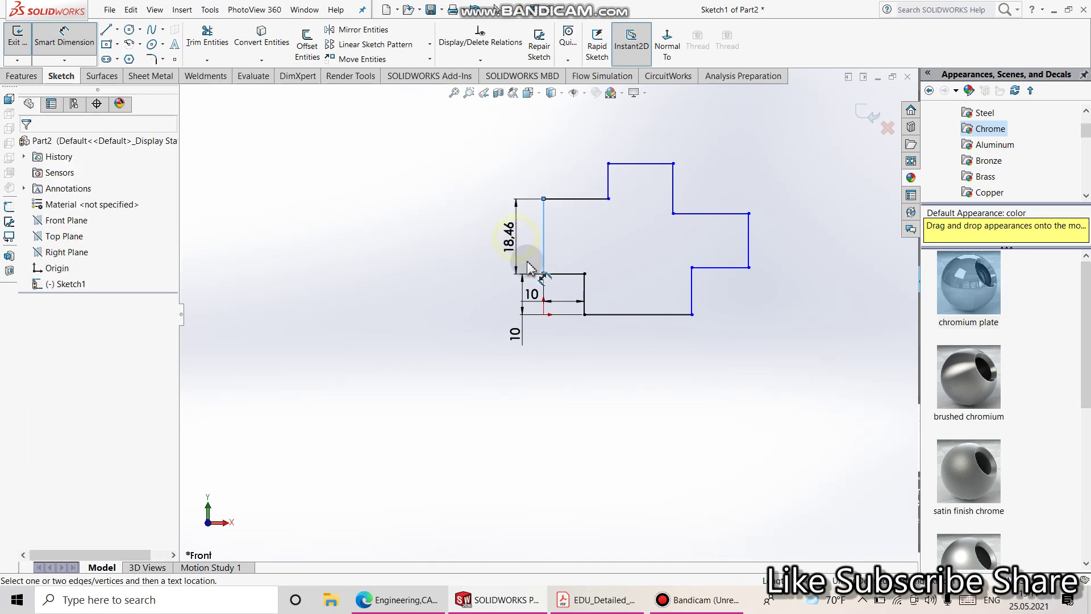
left_click(594, 599)
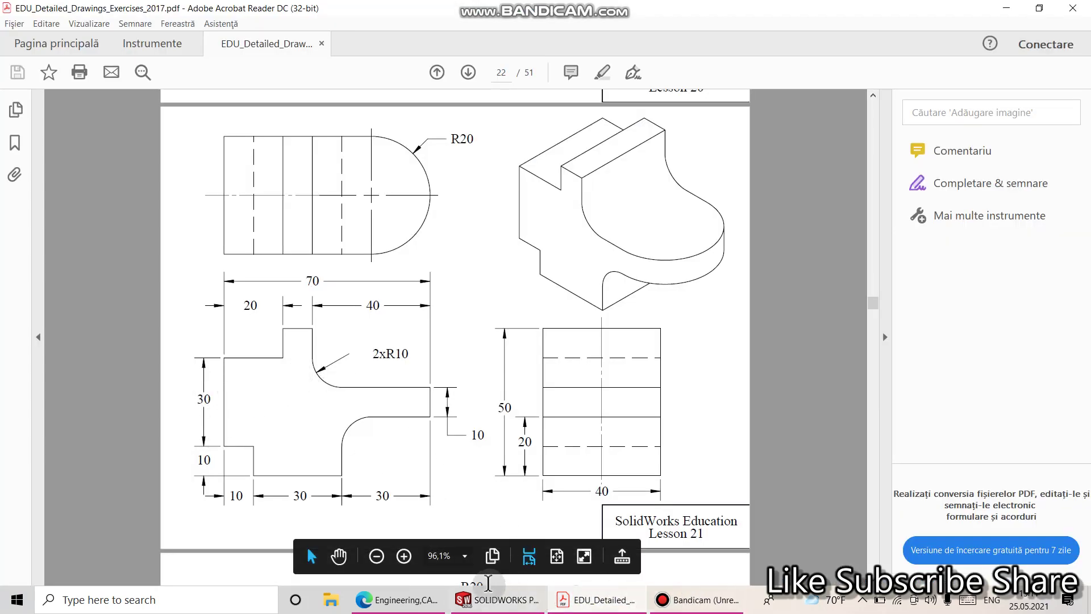
Change the left vertical edge to 30 mm and check it against the reference drawing
left_click(500, 600)
left_click(514, 275)
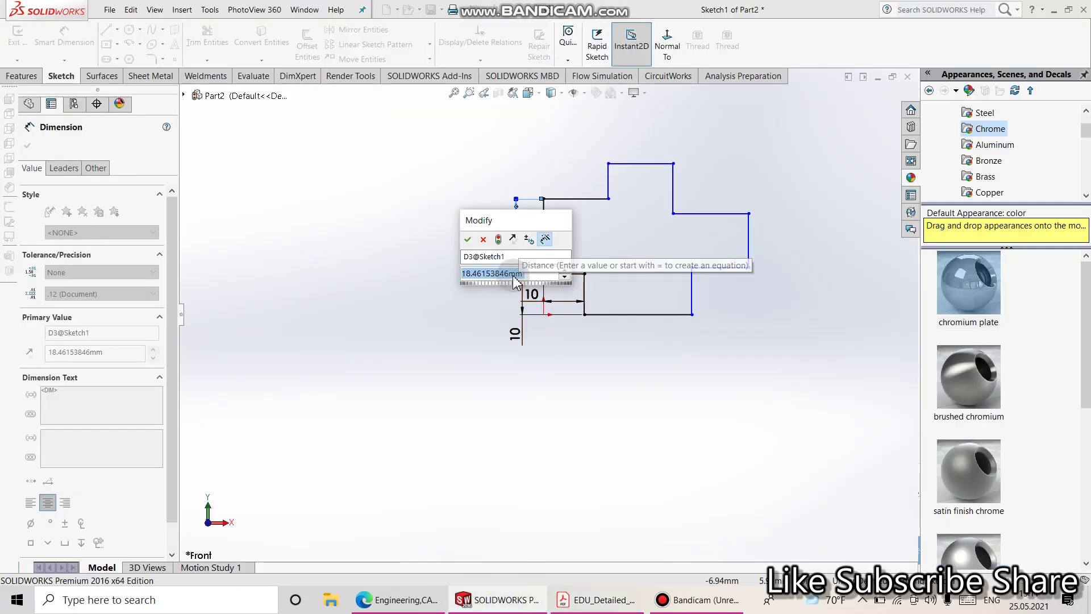
type("30")
key("Return")
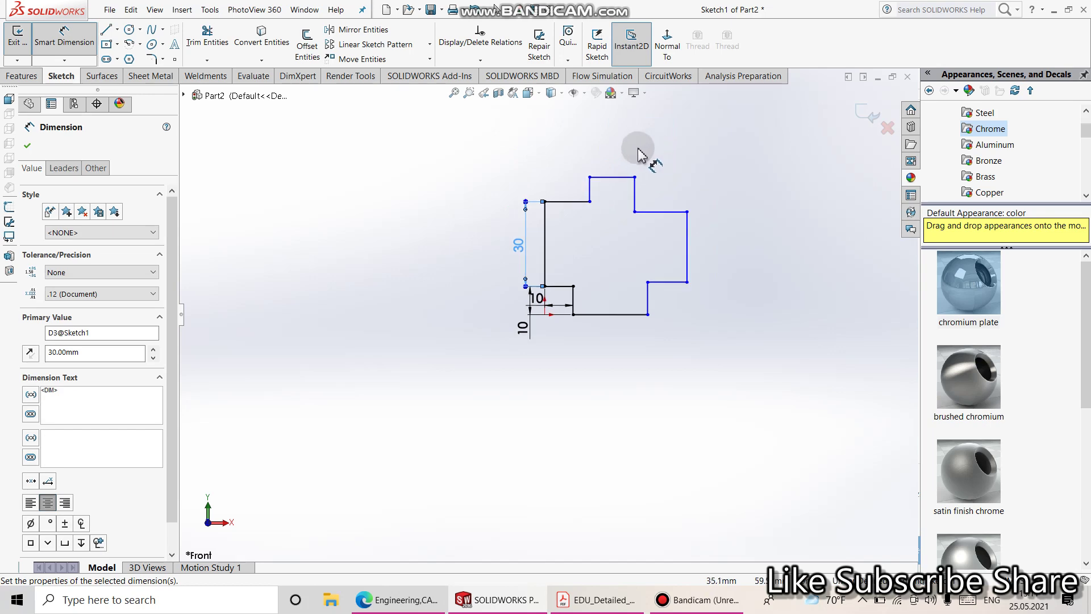
middle_click_drag(661, 175, 633, 207, "ctrl")
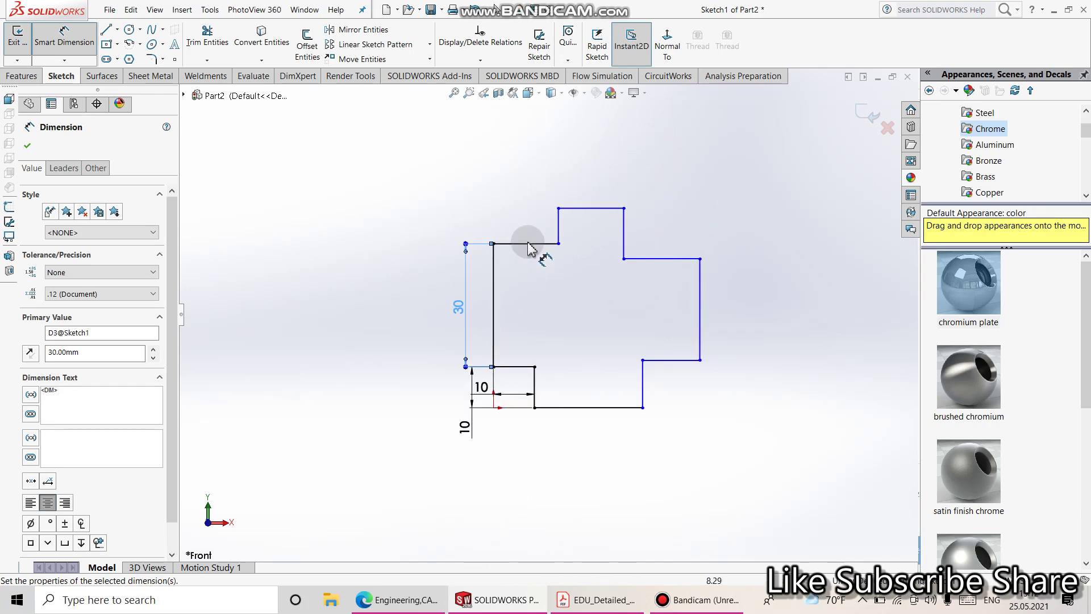
left_click(605, 604)
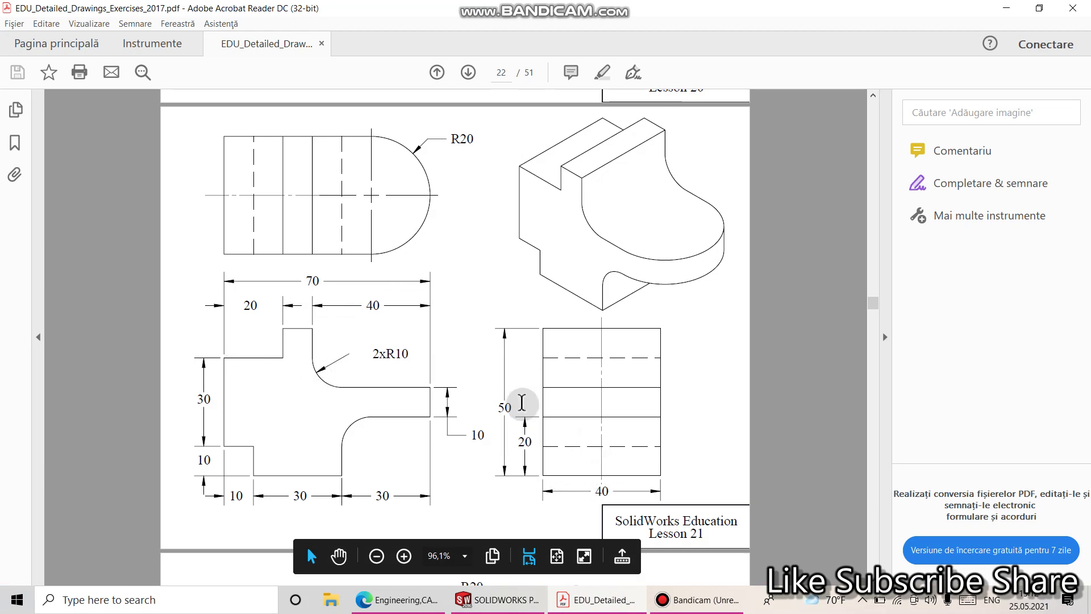
left_click(516, 607)
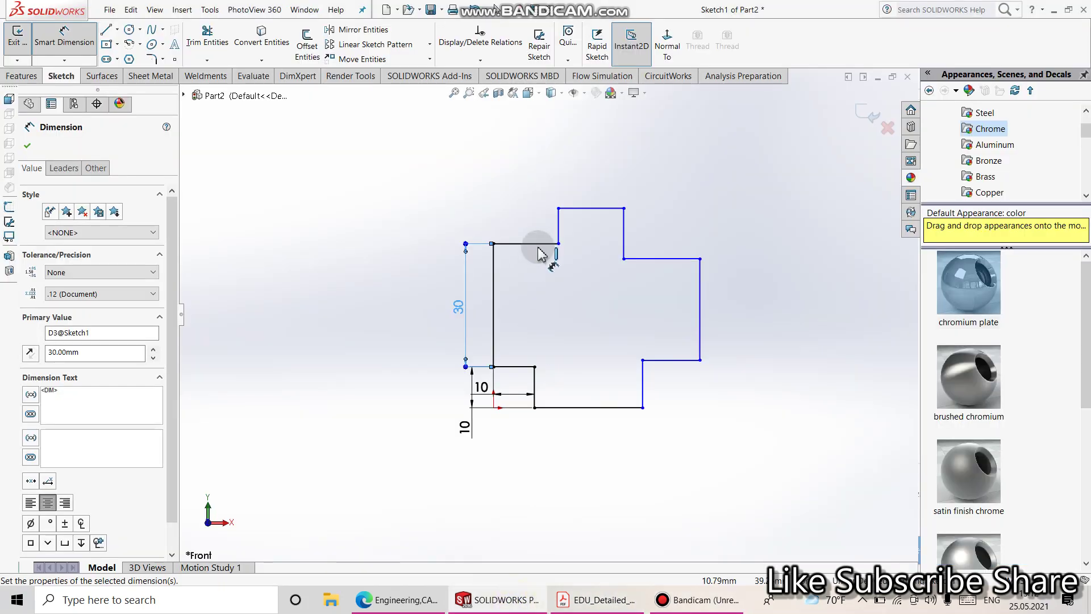
Dimension the two top horizontal lines at 20 mm and 10 mm
left_click(526, 244)
left_click(462, 203)
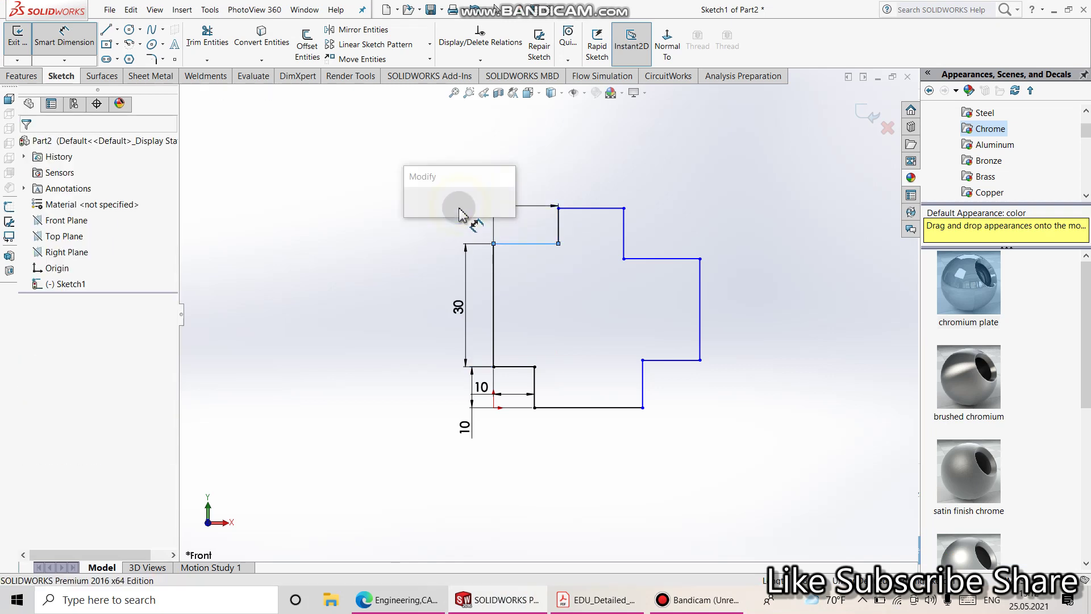
type("20")
key("Return")
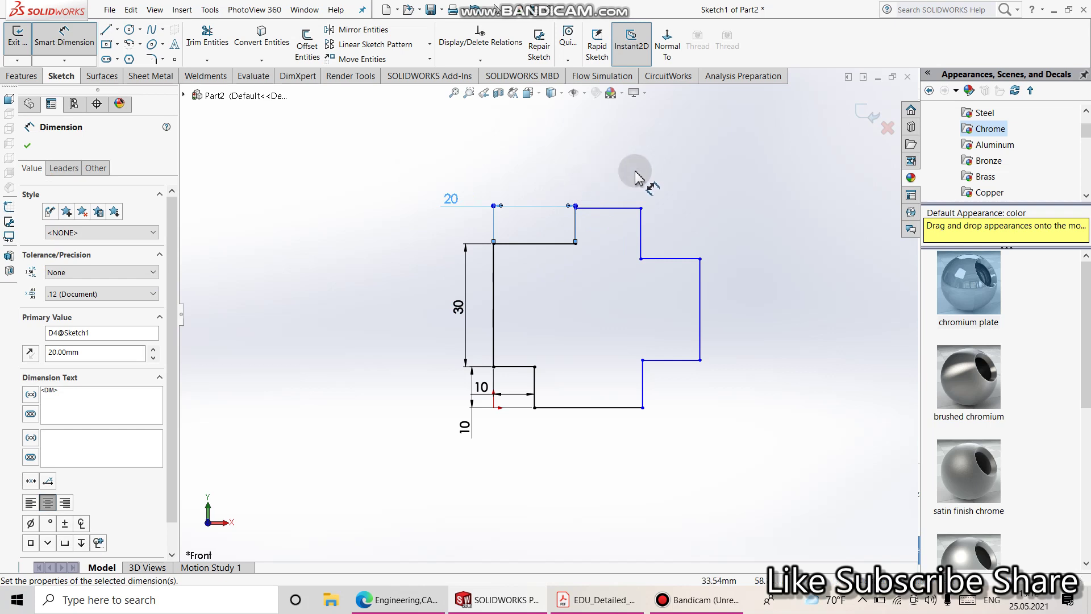
left_click(598, 209)
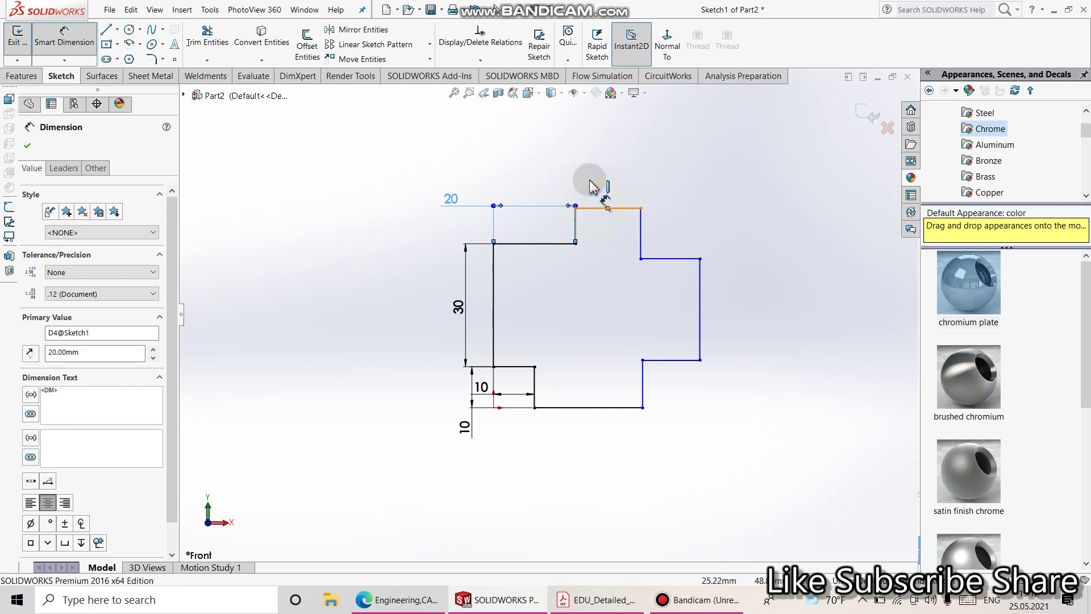
left_click(610, 182)
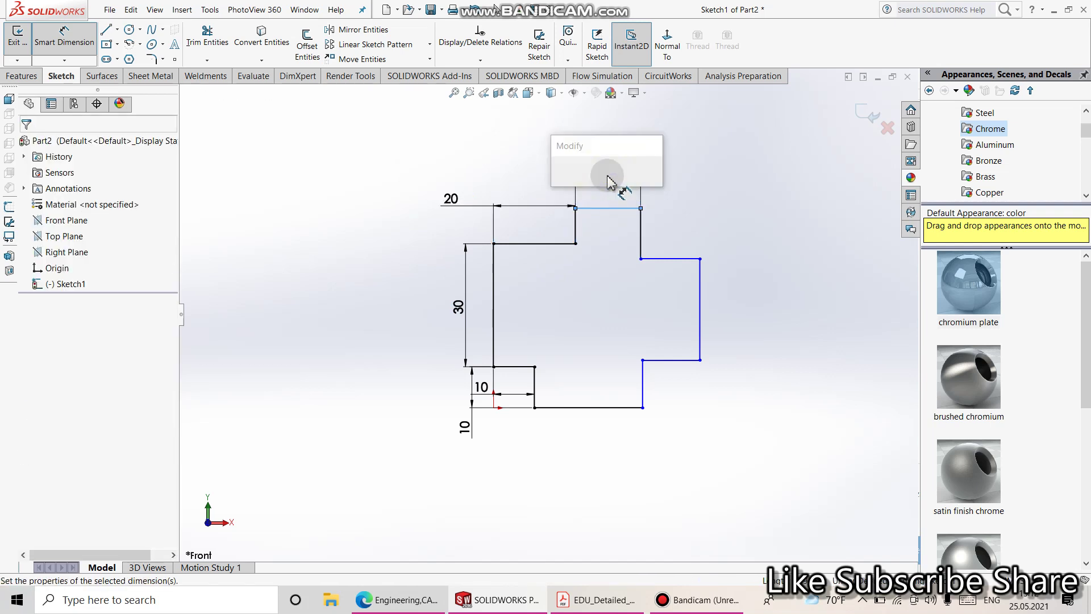
type("10")
key("Return")
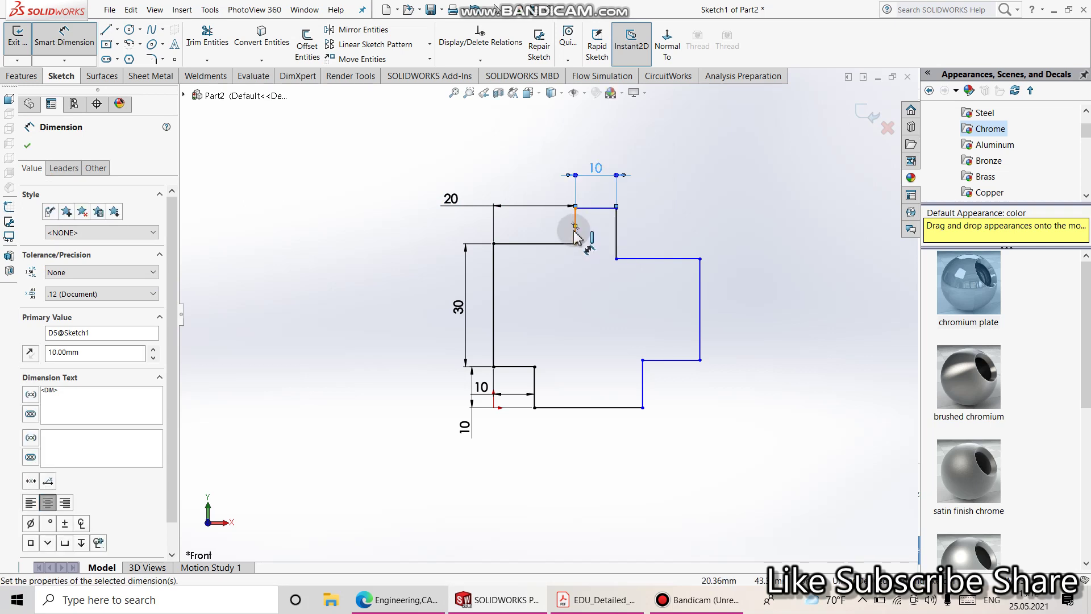
Give the vertical step edge a 10 mm height and compare with the reference drawing
left_click(575, 231)
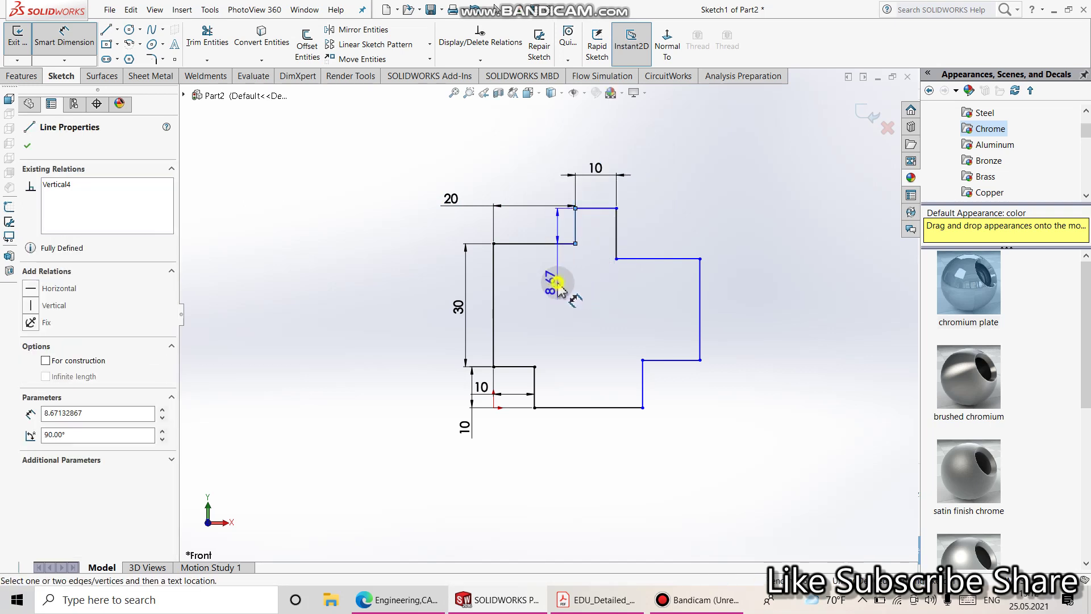
left_click(557, 282)
key("Return")
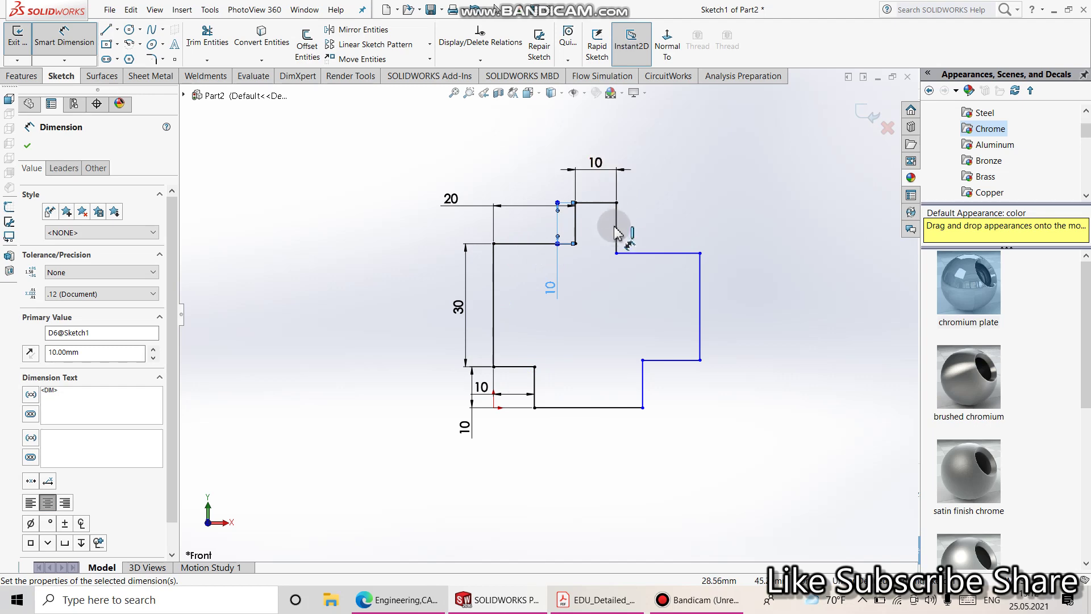
left_click(597, 600)
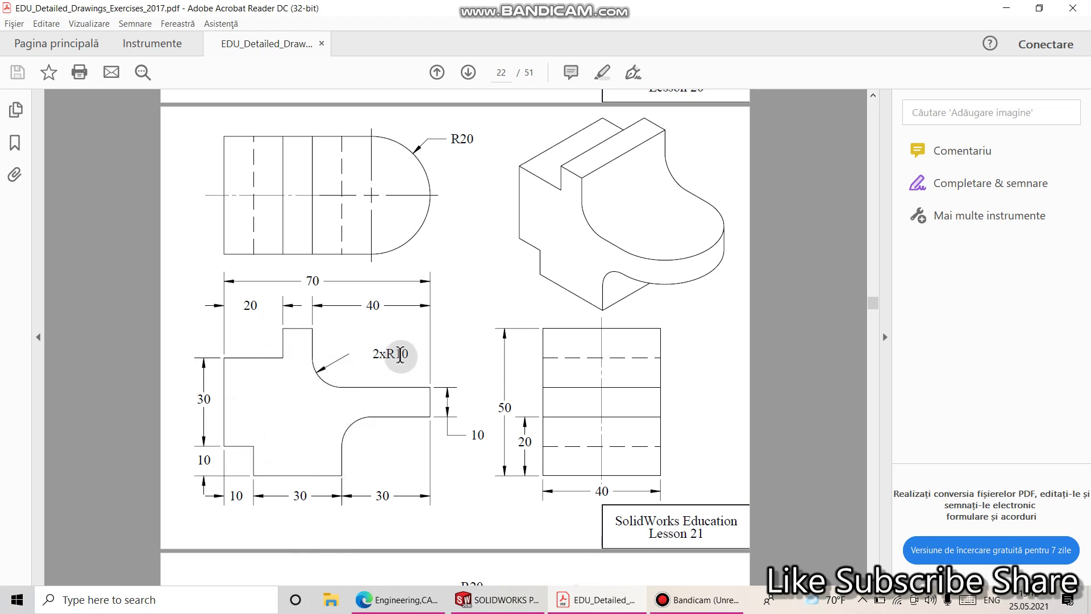
left_click(488, 599)
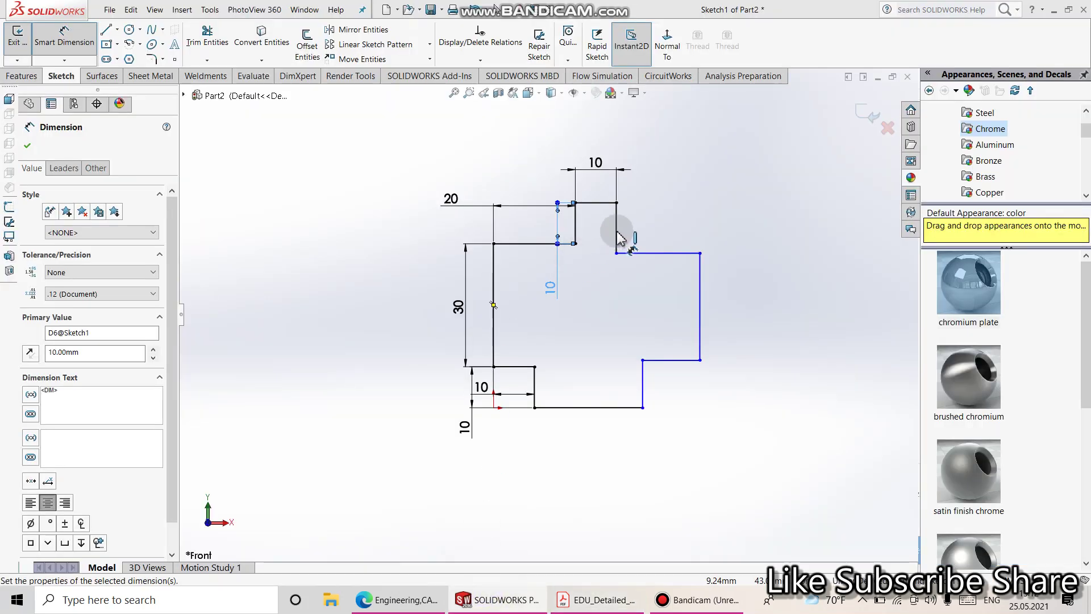
Dimension the next vertical step edge at 20 mm
left_click(618, 233)
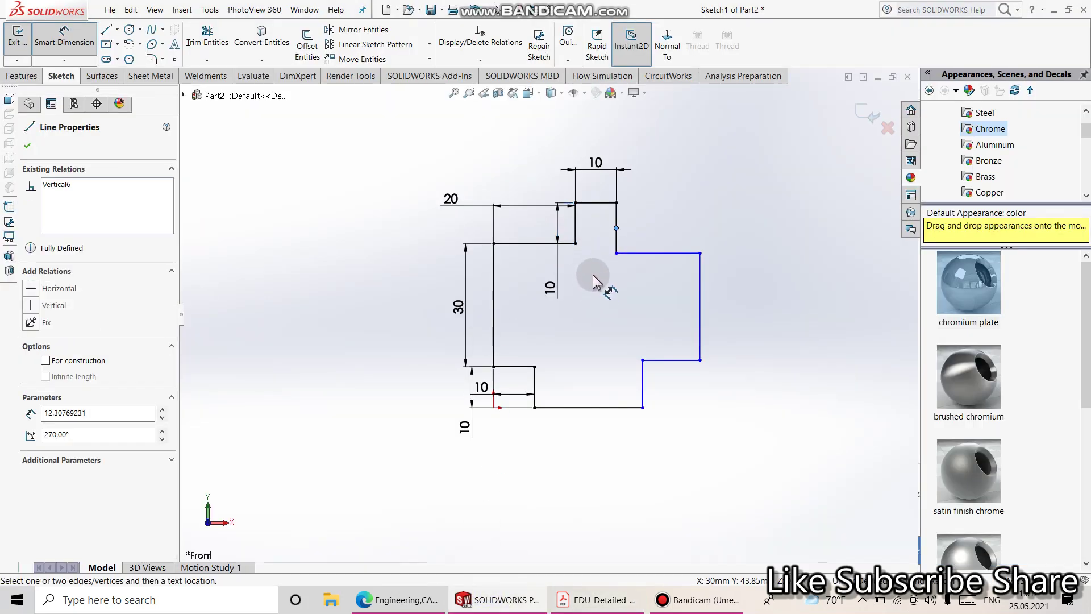
left_click(594, 280)
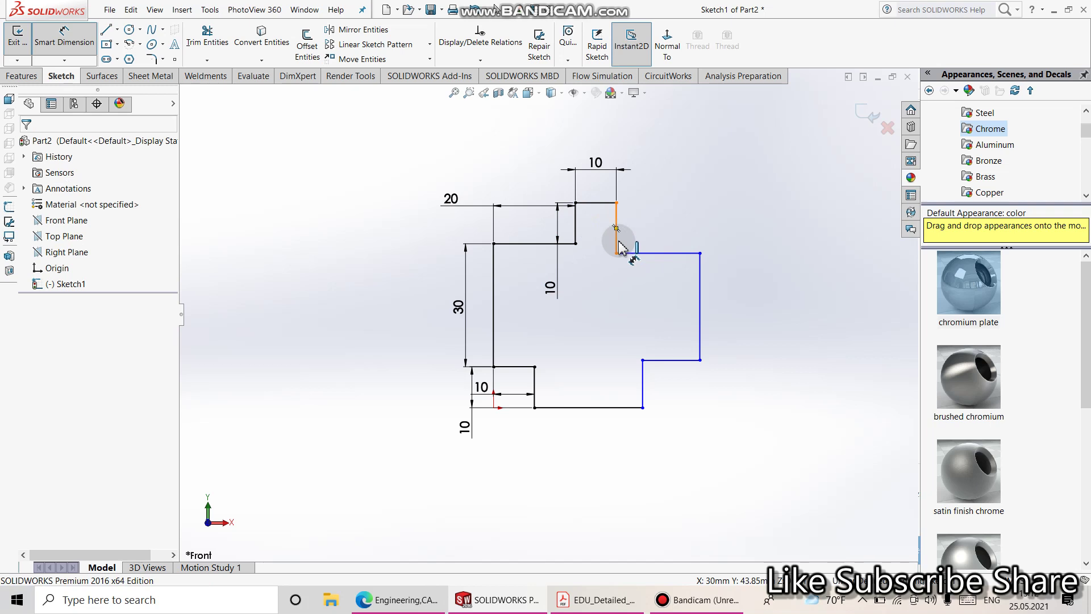
left_click(618, 243)
left_click(605, 299)
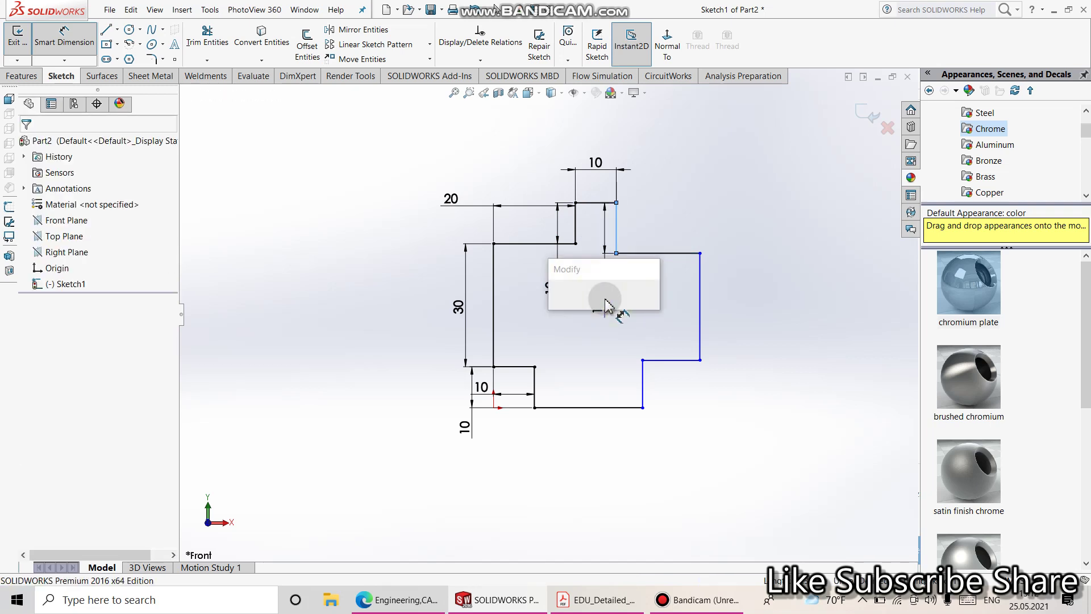
type("2")
key("Return")
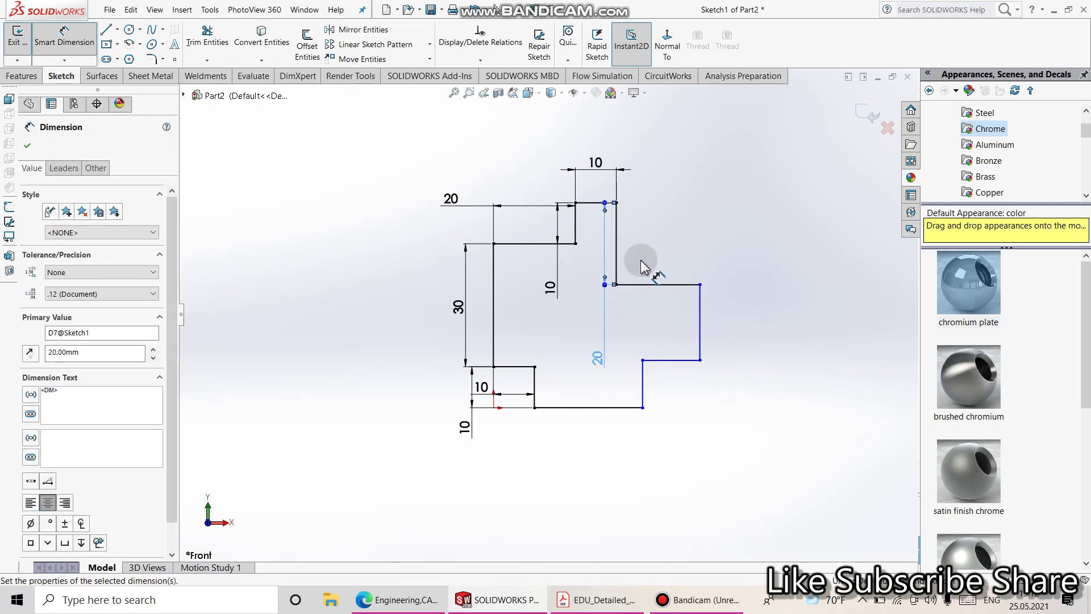
Set the right arm to 40 mm long and 10 mm tall, then check the reference drawing
left_click(639, 284)
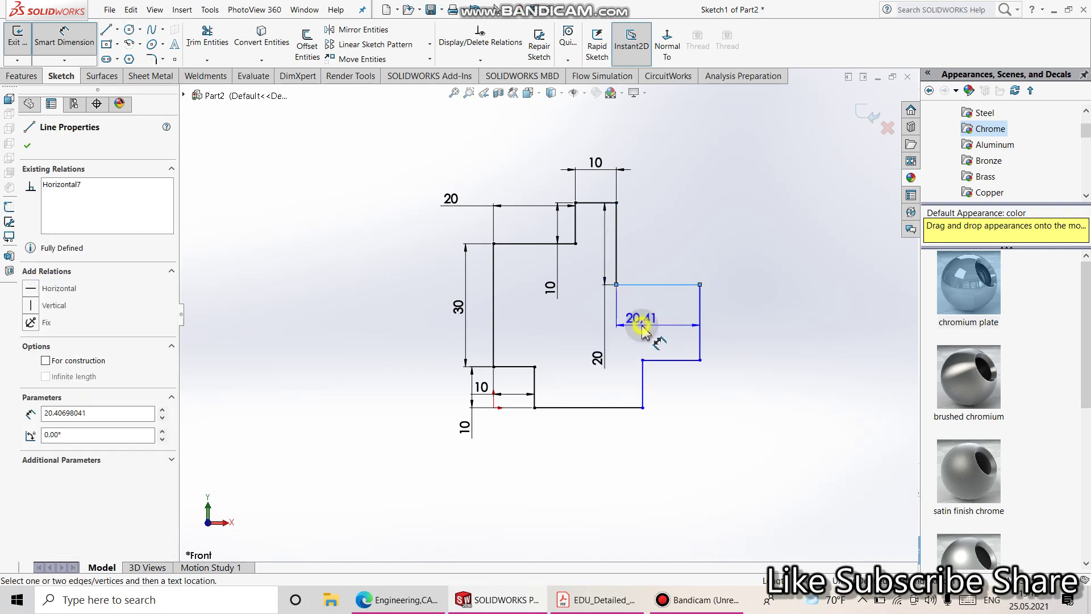
left_click(644, 330)
type("40")
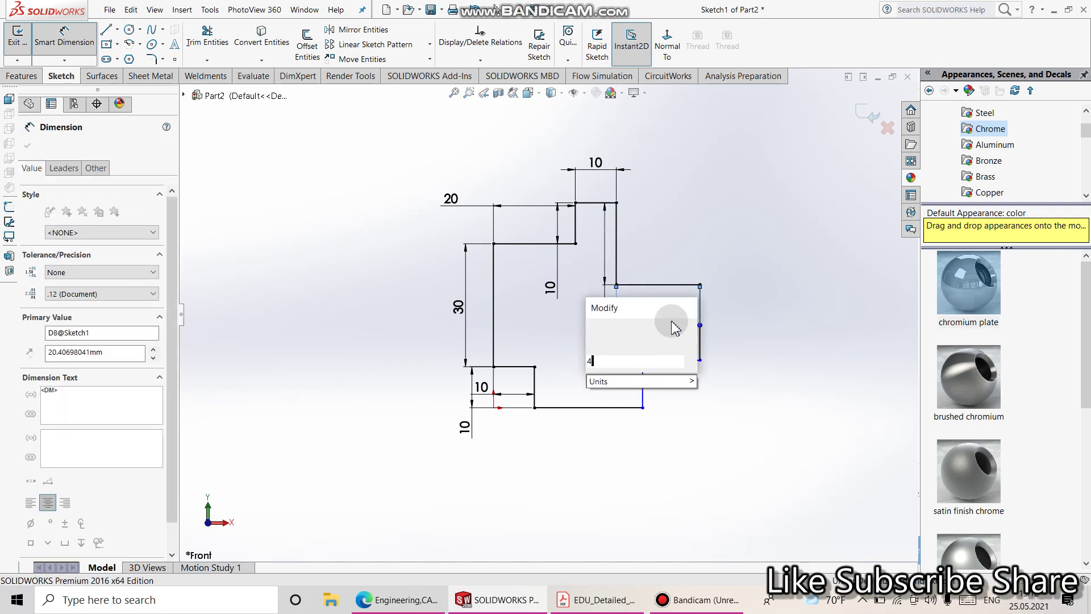
key("Return")
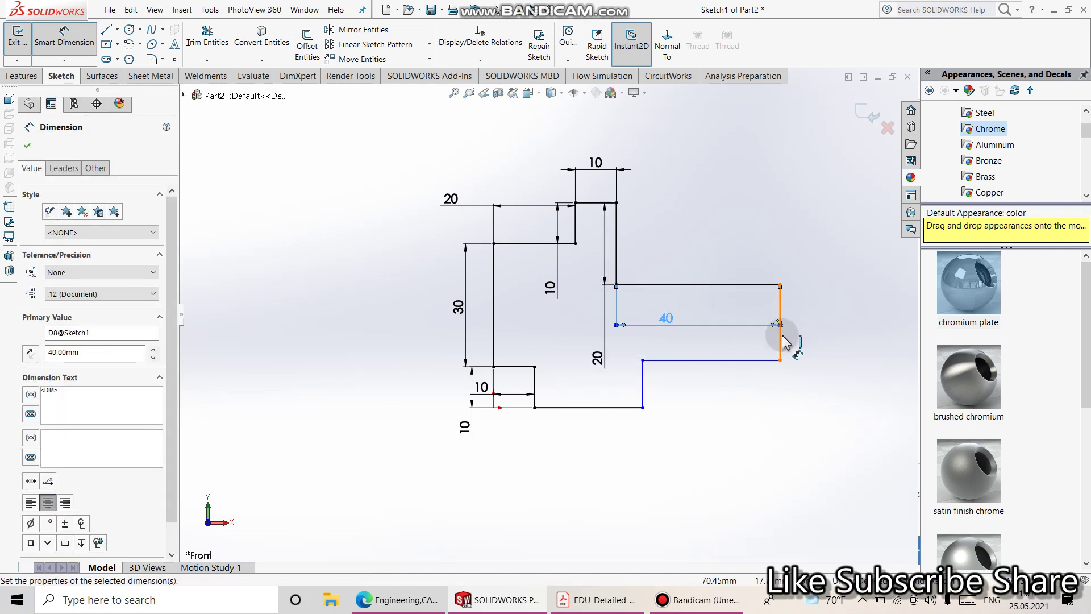
left_click(782, 335)
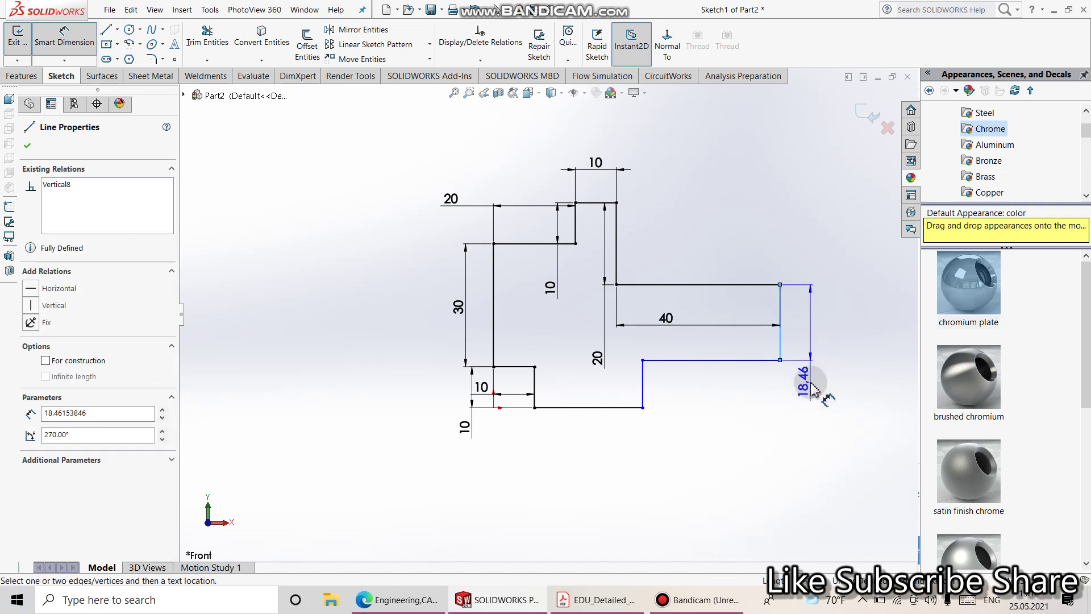
left_click(816, 391)
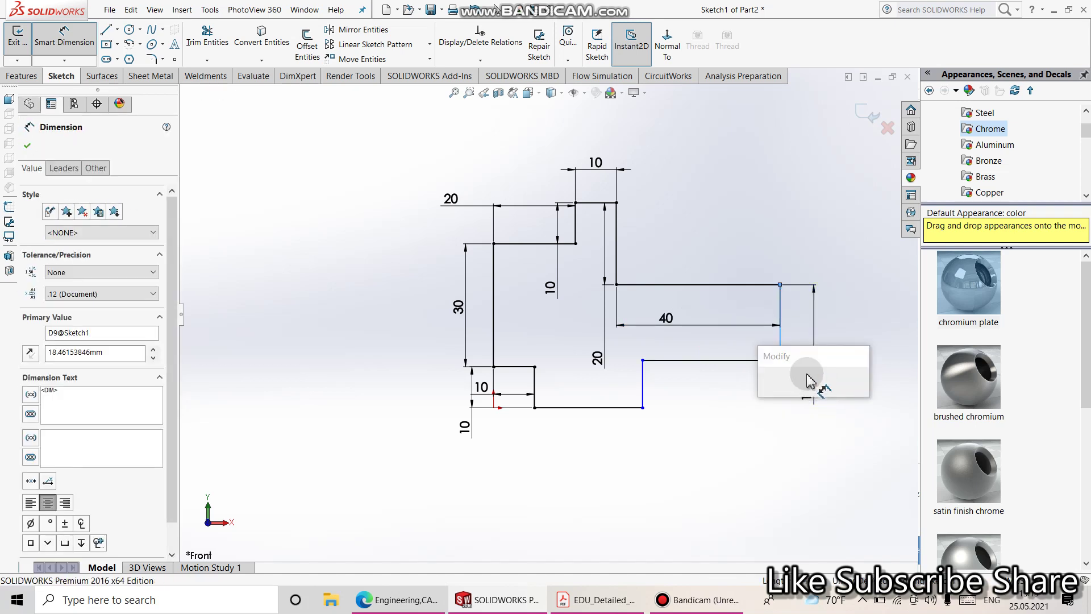
type("1")
key("Return")
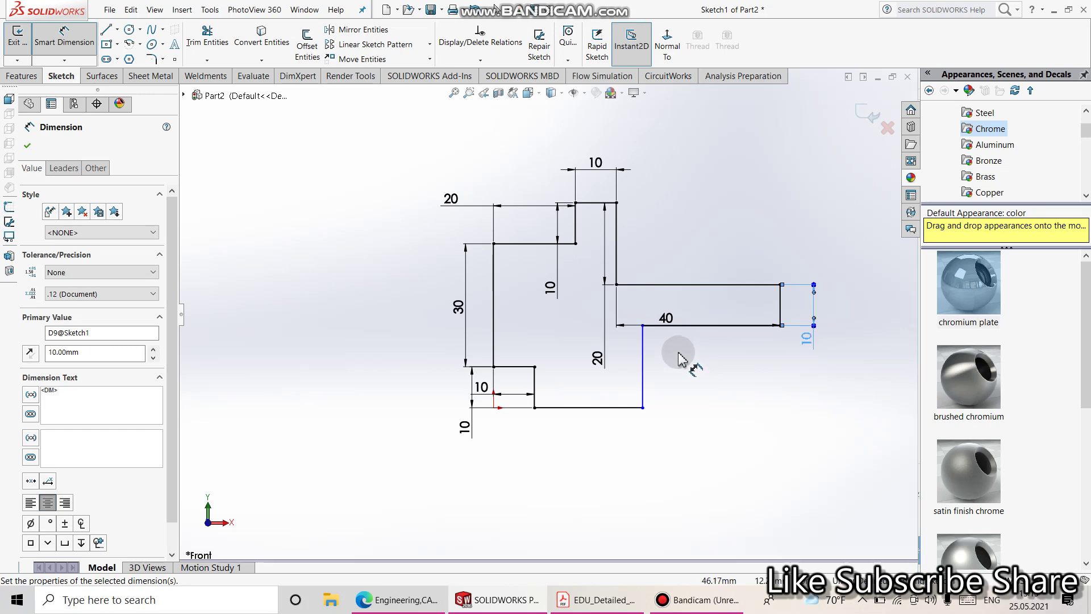
left_click(596, 600)
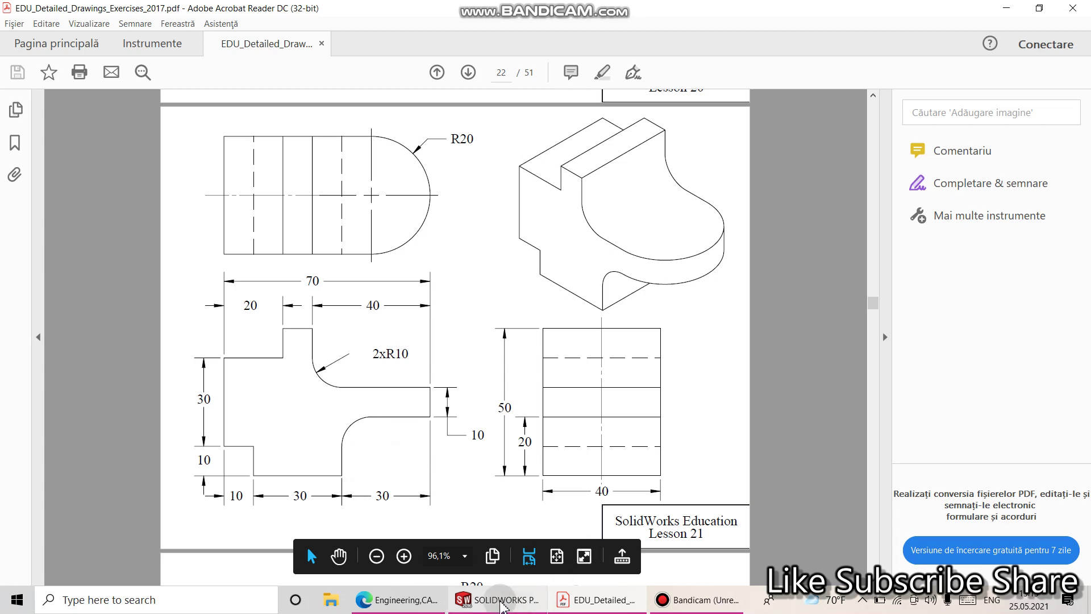
left_click(497, 600)
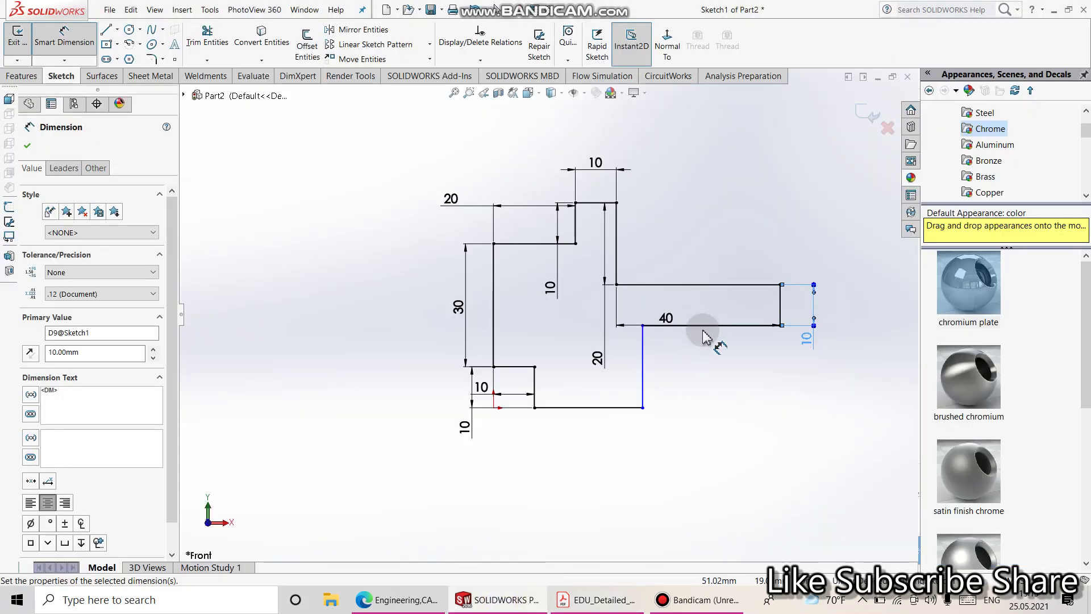
Dimension the lower-right bottom edge at 30 mm and discard the redundant extra dimensions
left_click(704, 327)
left_click(709, 458)
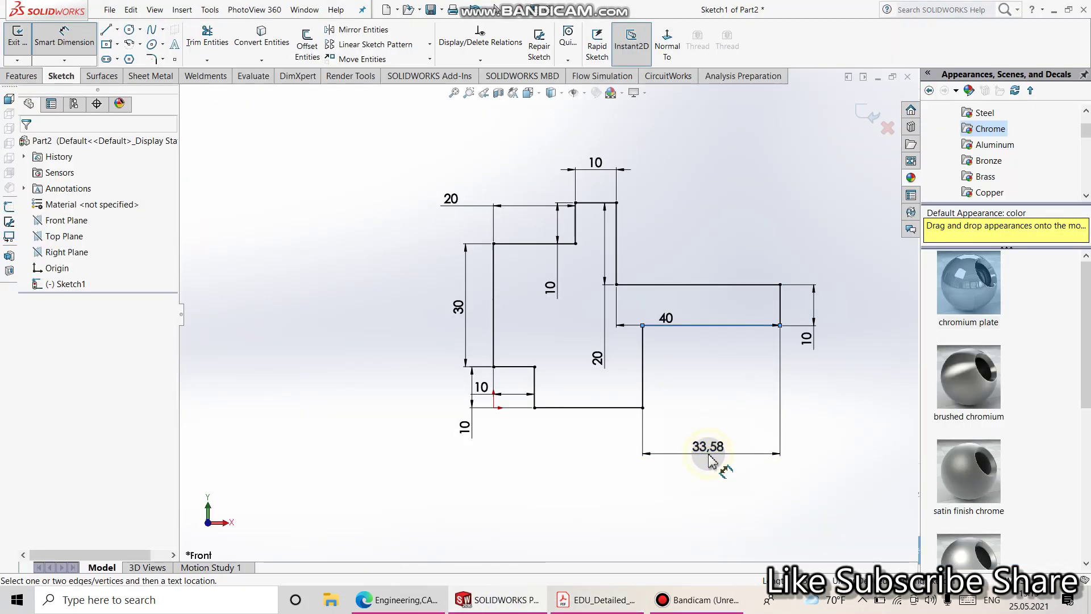
type("30")
key("Return")
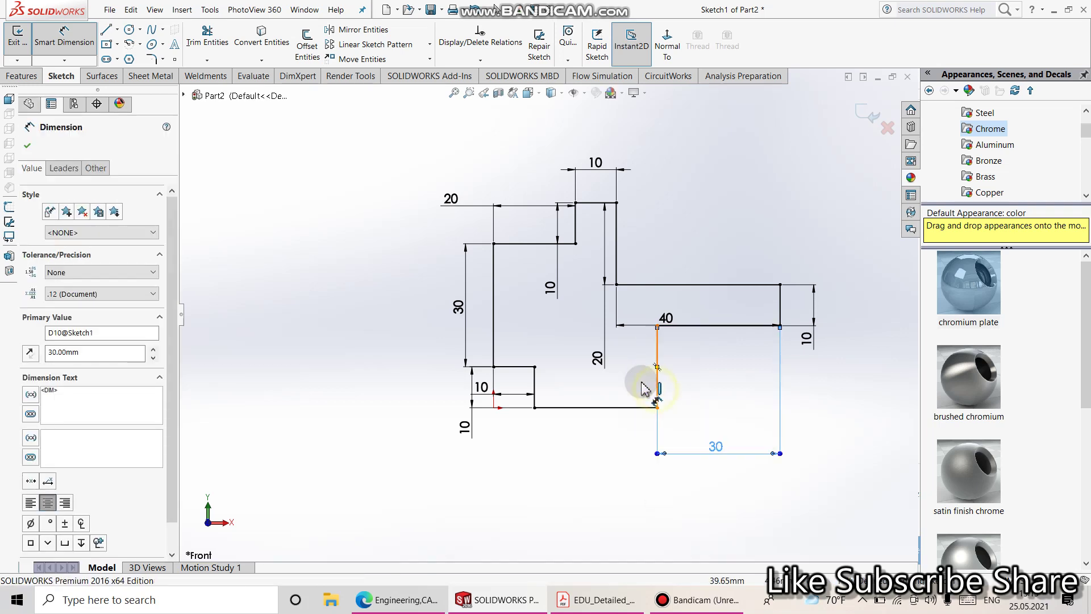
left_click(648, 385)
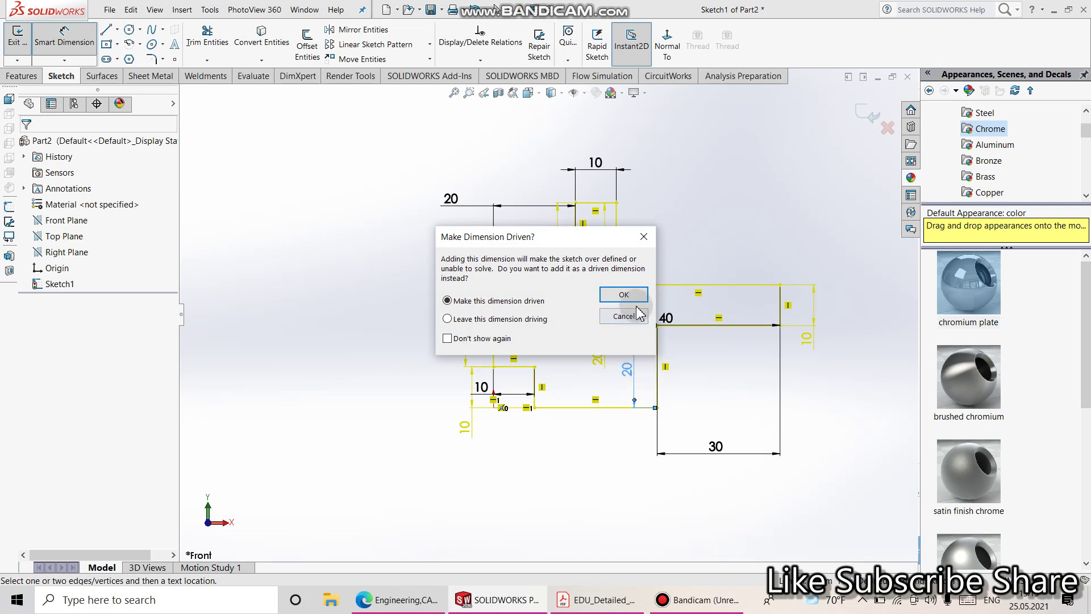
left_click(638, 315)
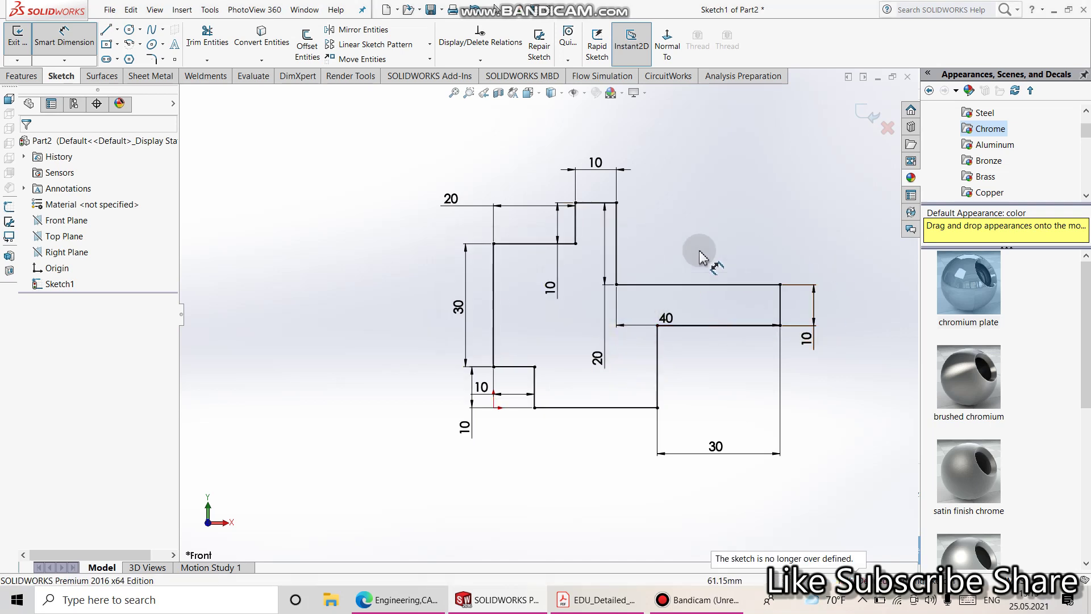
left_click(614, 408)
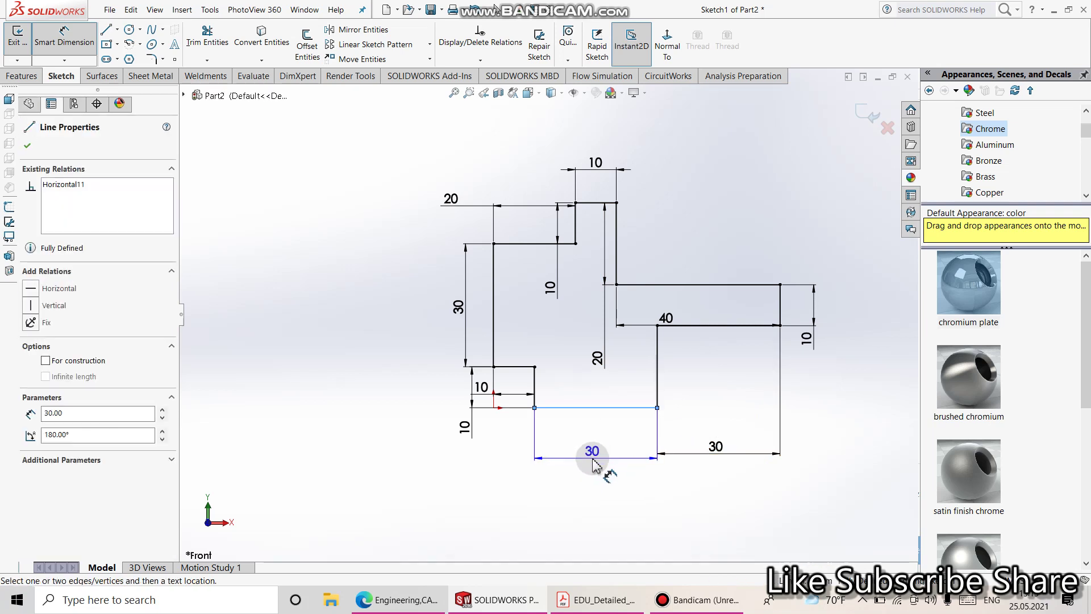
key("Escape")
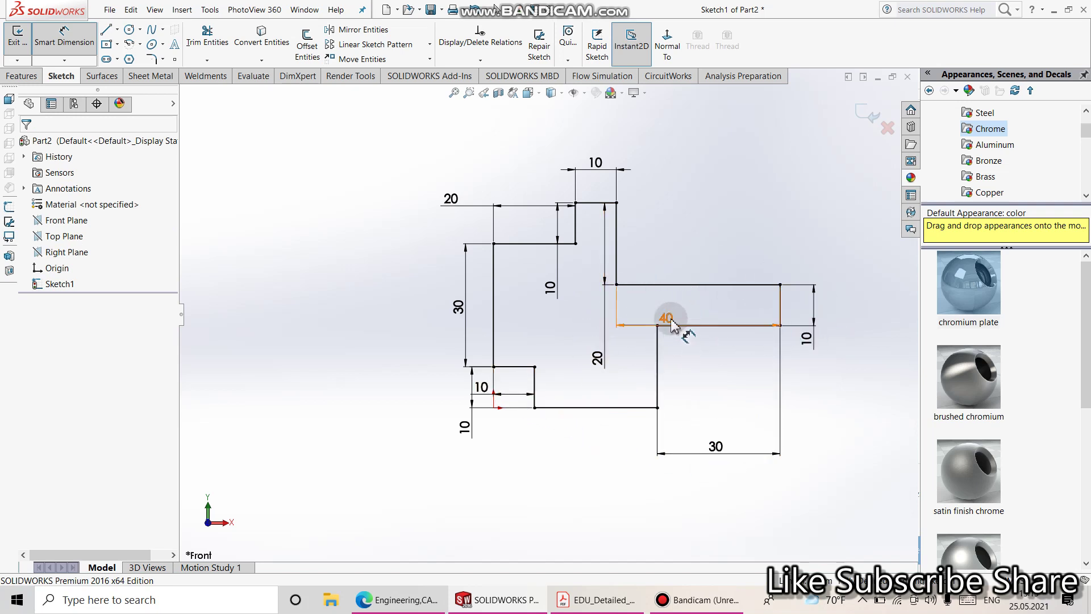
Move the 40, vertical 20, vertical 10 and top 20 dimensions clear of the profile
left_click_drag(671, 320, 677, 312)
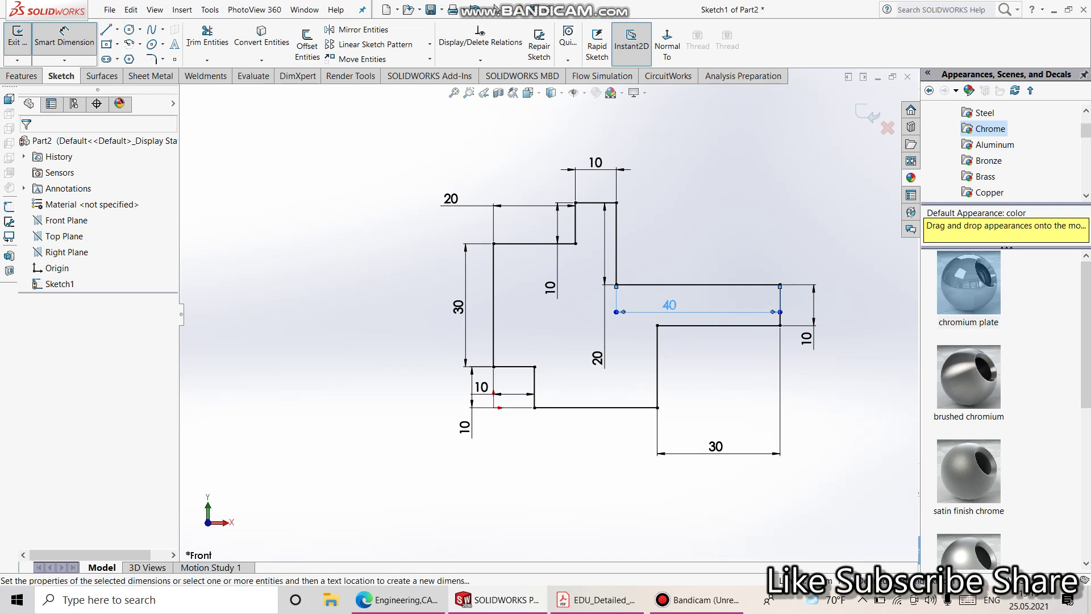
left_click_drag(597, 358, 605, 257)
left_click_drag(548, 293, 560, 233)
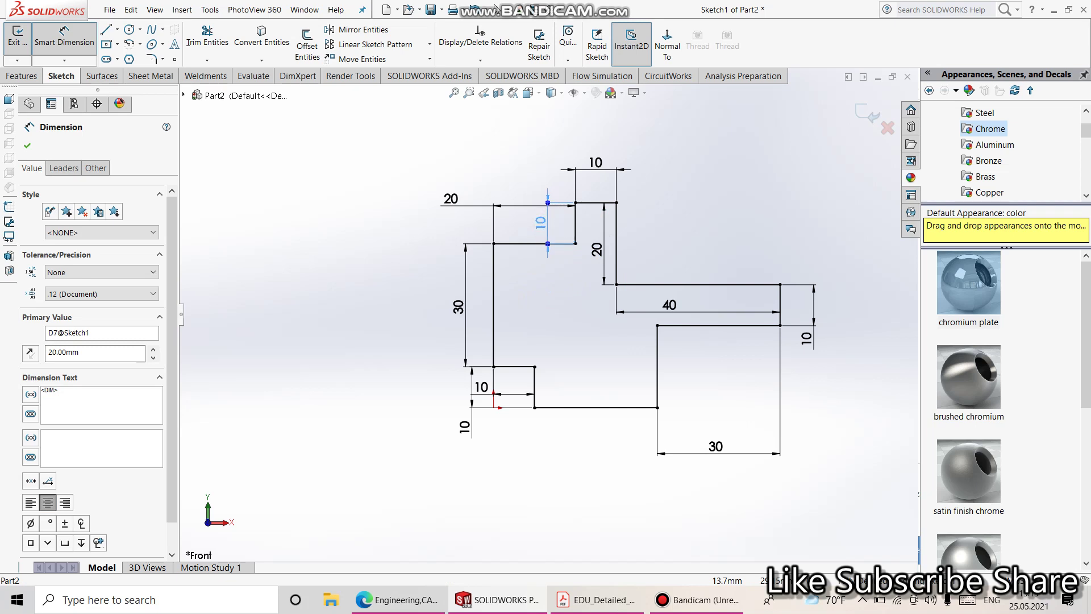
left_click(510, 228)
left_click_drag(447, 204, 453, 182)
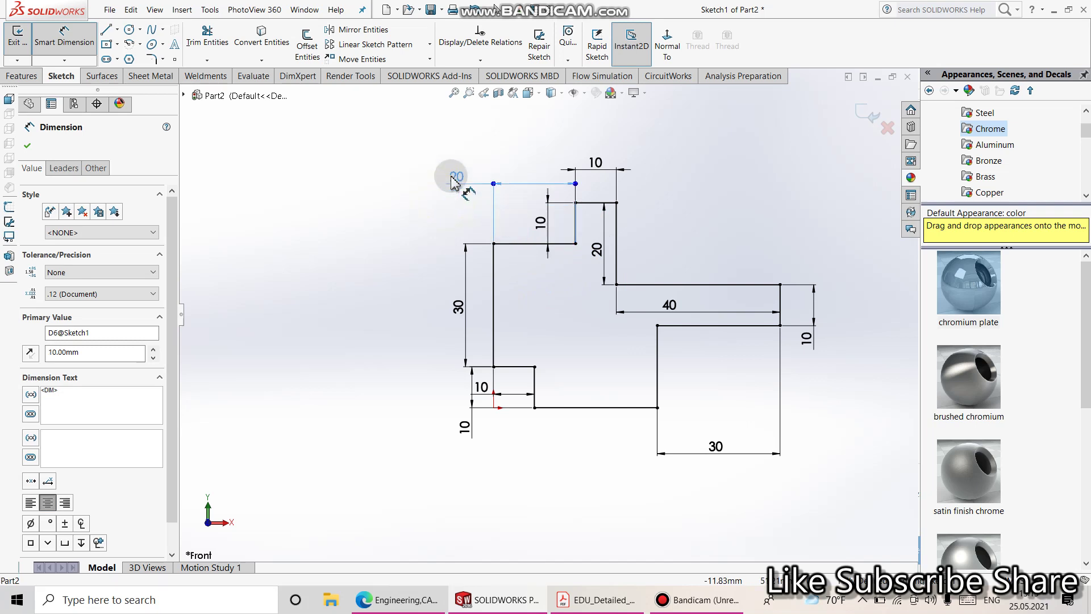
Reposition the bottom-left 10, bottom 30, right-end 10 and 40 dimensions, then deselect
left_click(461, 316)
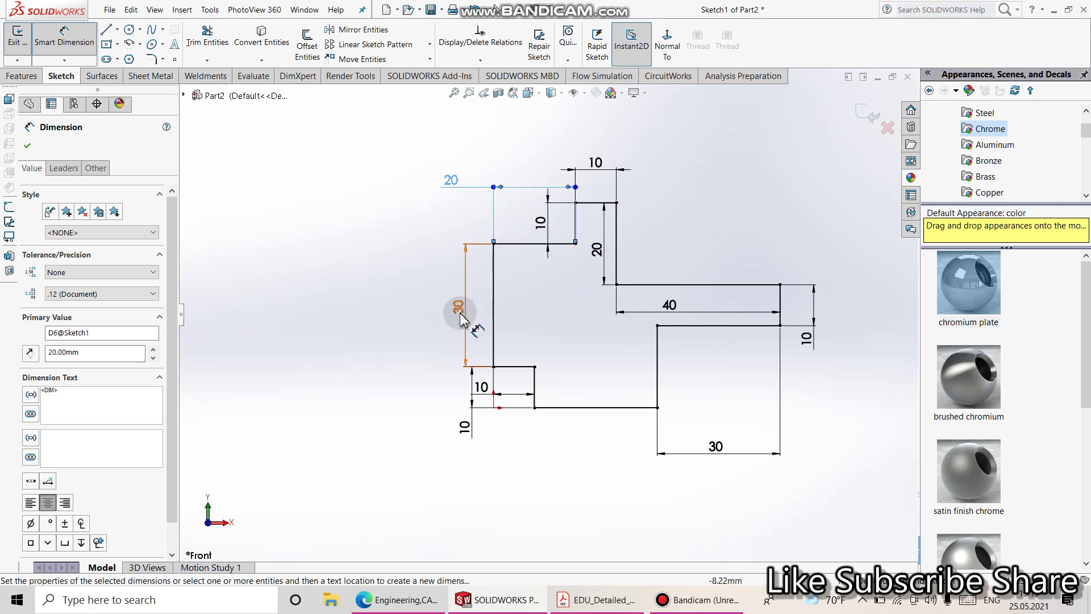
left_click(481, 401)
left_click(472, 388)
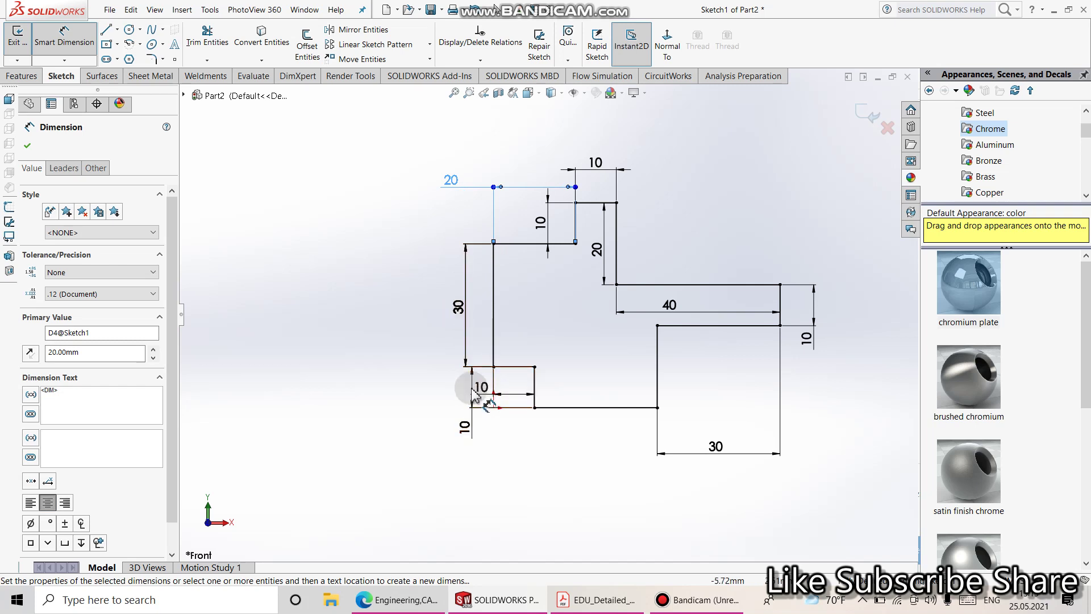
left_click(463, 427)
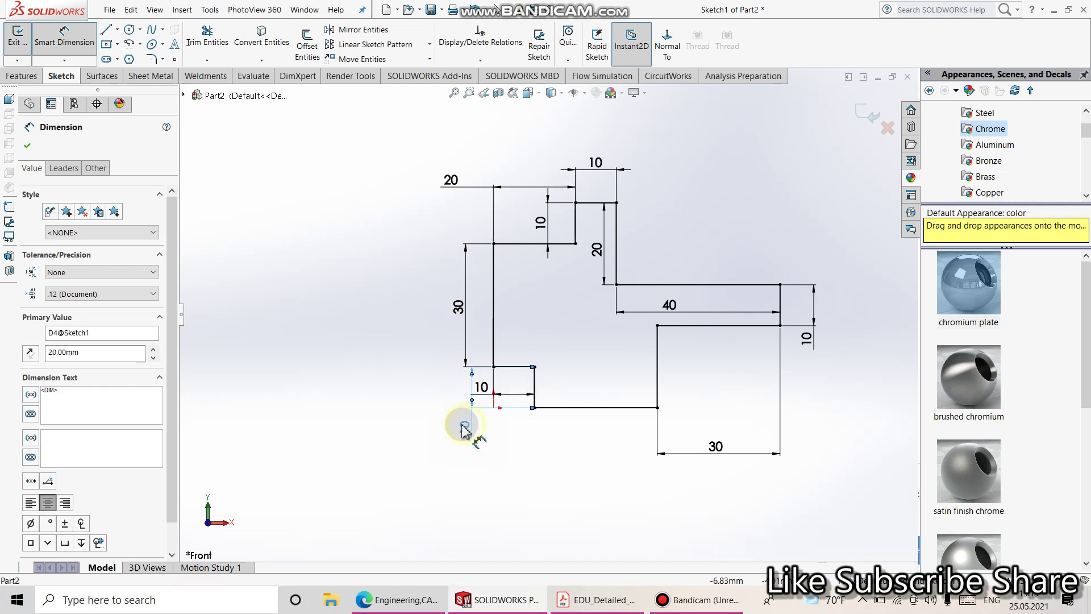
left_click(494, 410)
left_click(482, 389)
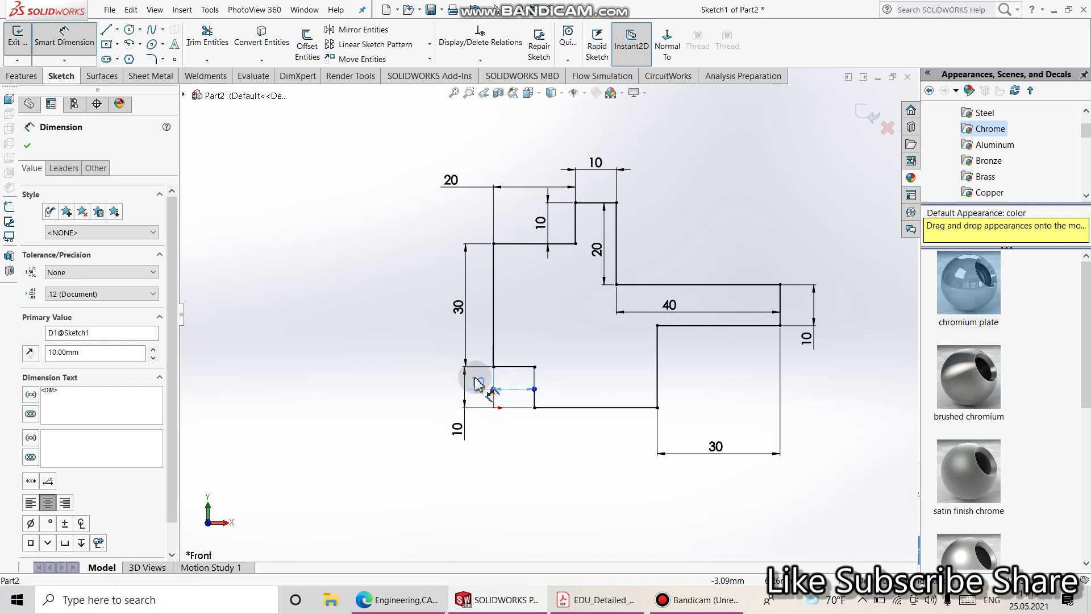
left_click_drag(717, 448, 708, 413)
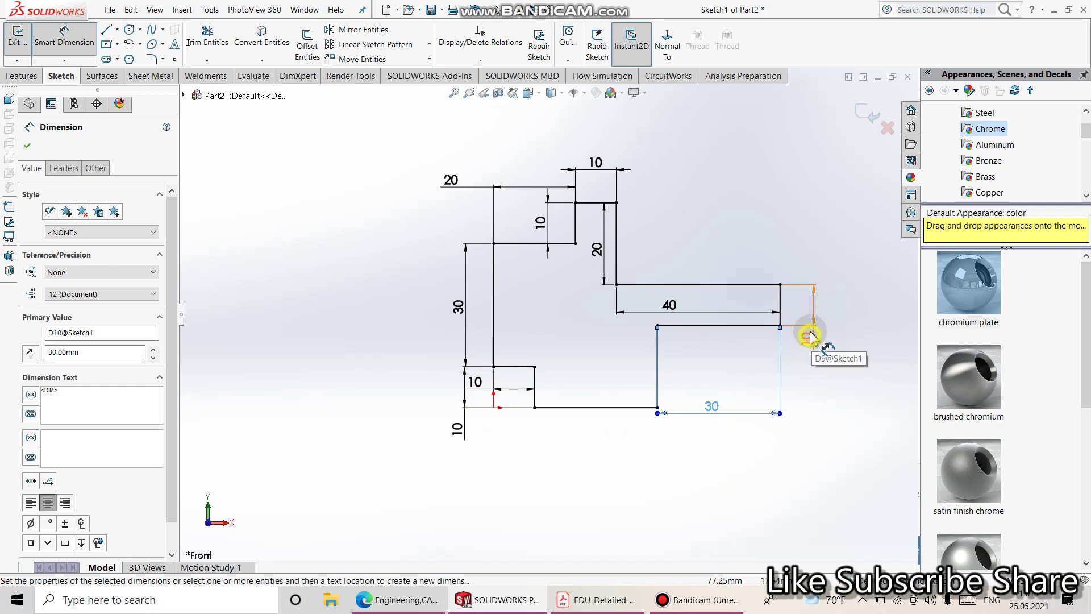
left_click_drag(810, 335, 812, 318)
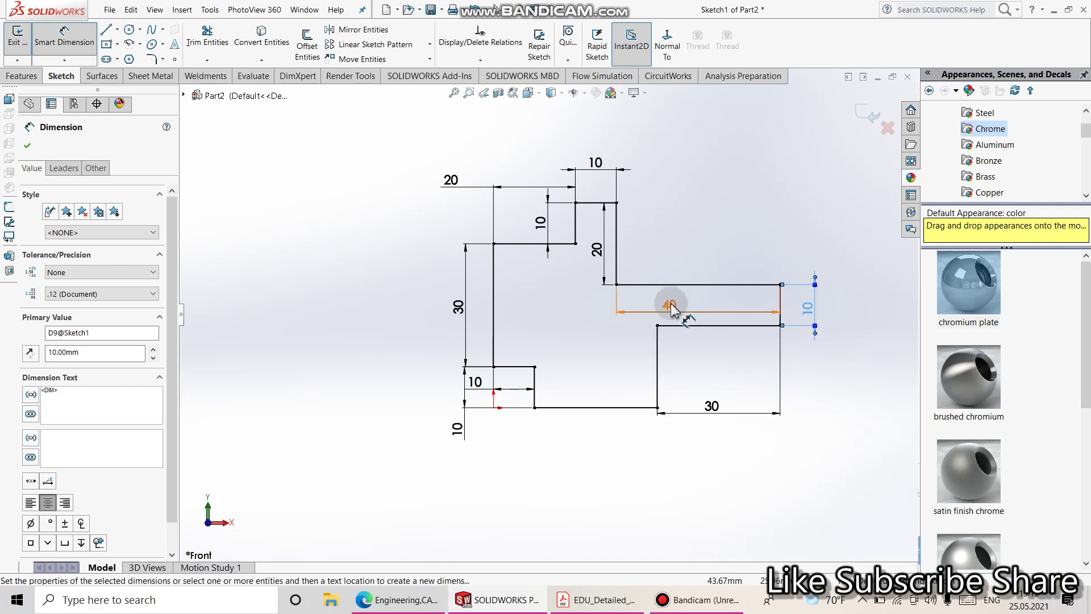
mouse_move(670, 307)
left_mouse_down()
mouse_move(707, 288)
mouse_move(697, 257)
left_mouse_up()
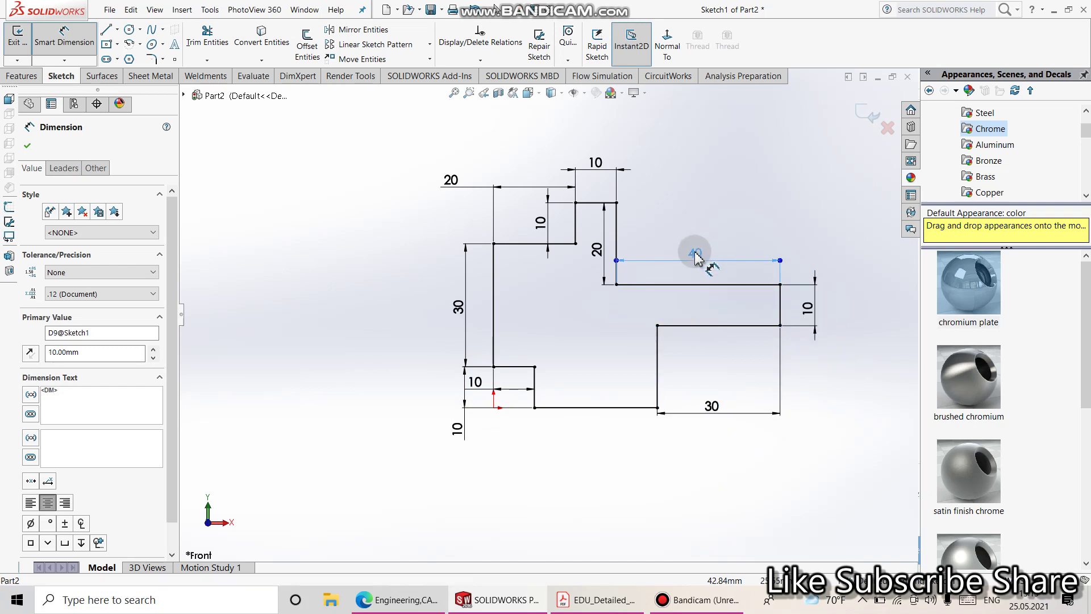
left_click(730, 225)
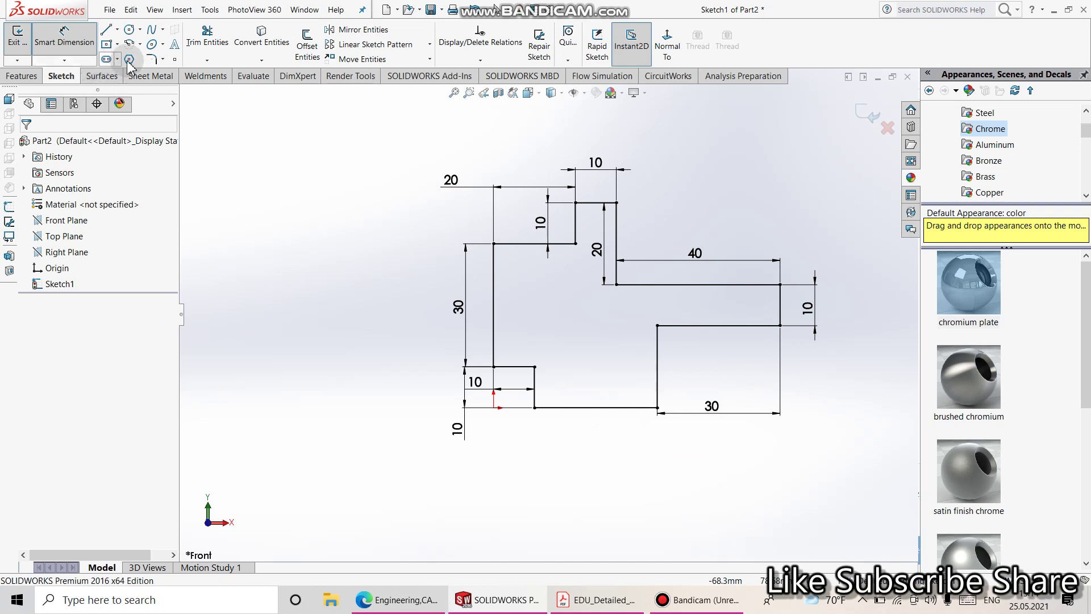
Add 10 mm sketch fillets to the right arm's upper and lower inner corners
left_click(152, 59)
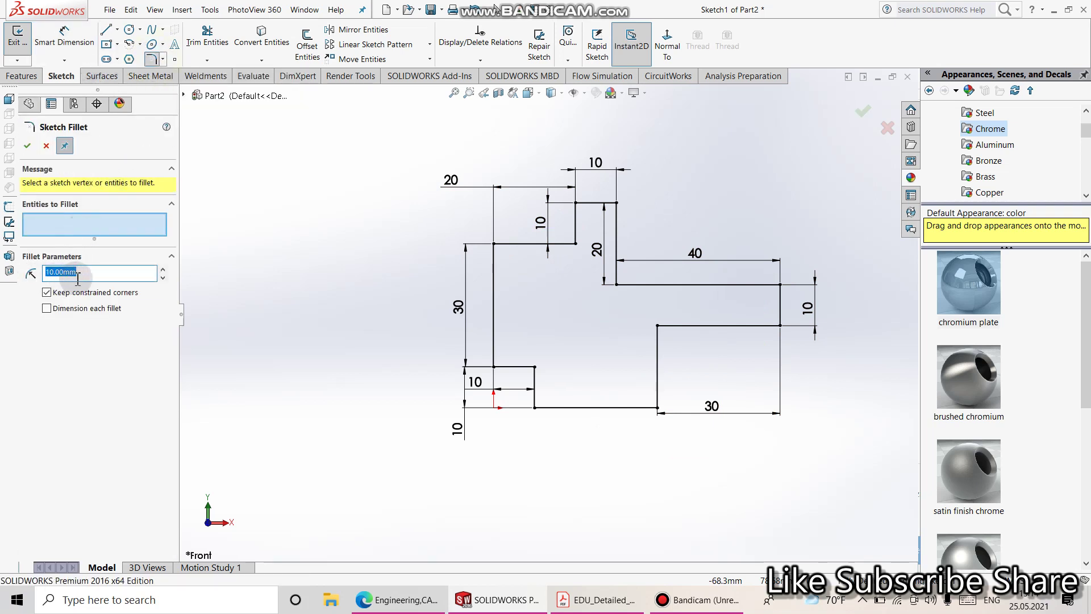
left_click(618, 284)
left_click(658, 327)
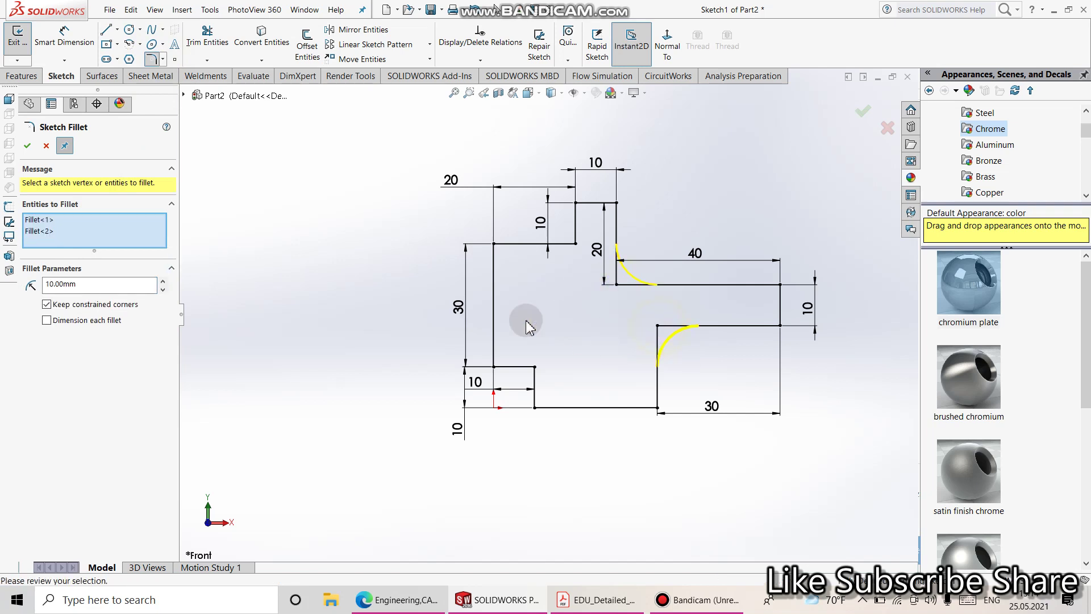
left_click(27, 146)
left_click(28, 147)
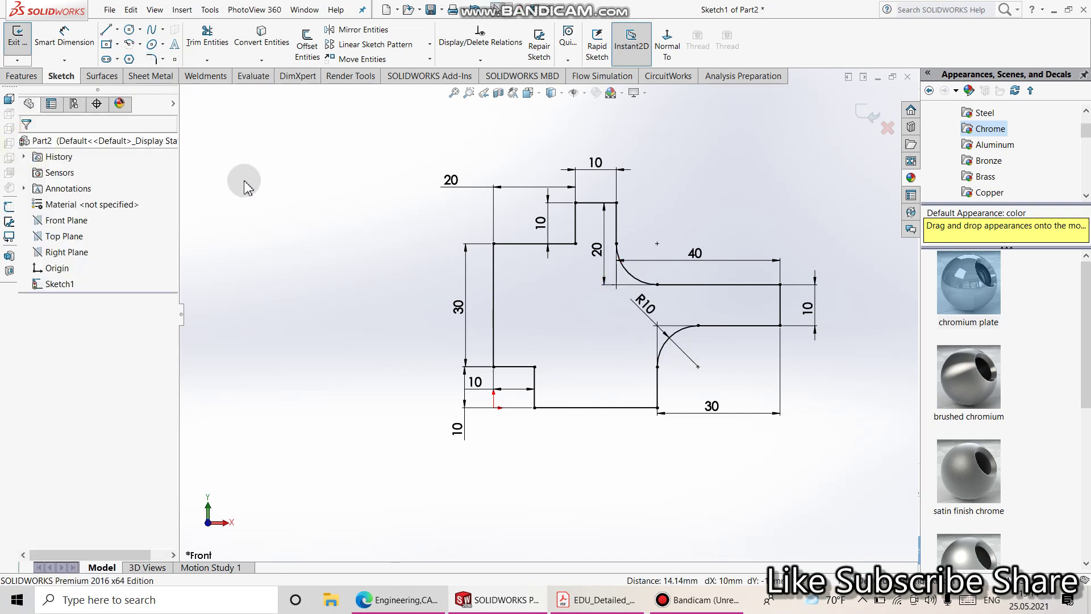
left_click(21, 76)
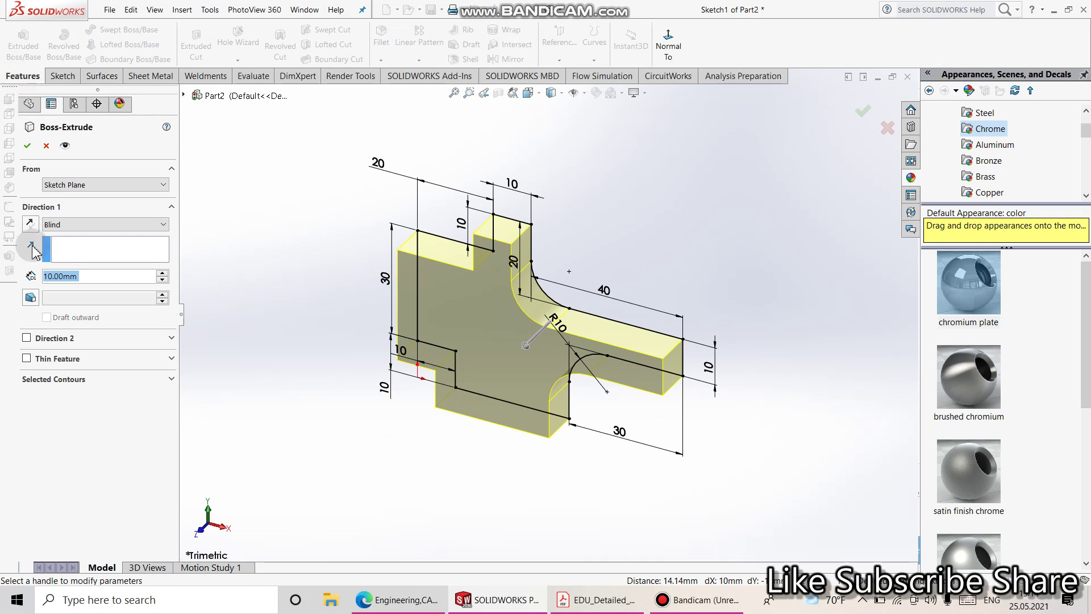
Set Boss-Extrude to Mid Plane at 40 mm, checking it against the drawing's 40 width
left_click(61, 224)
left_click(67, 285)
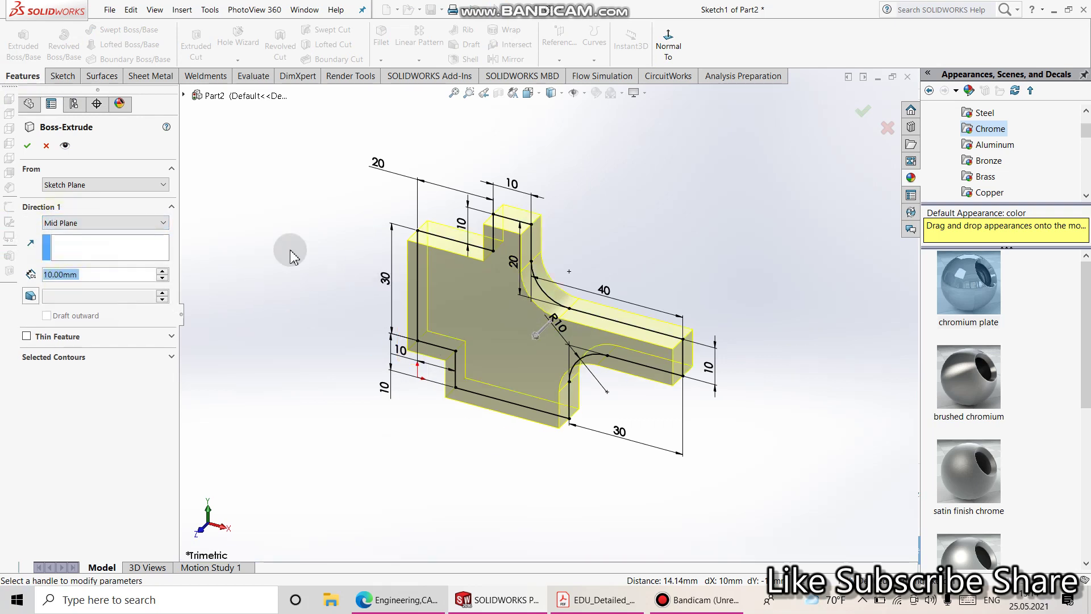
left_click(163, 271)
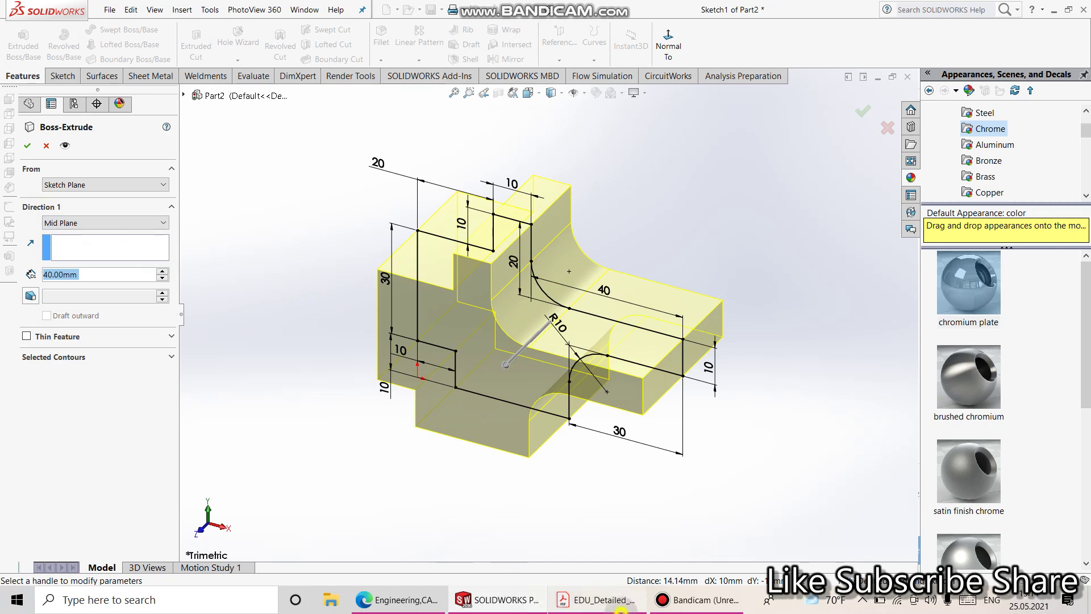
left_click(568, 600)
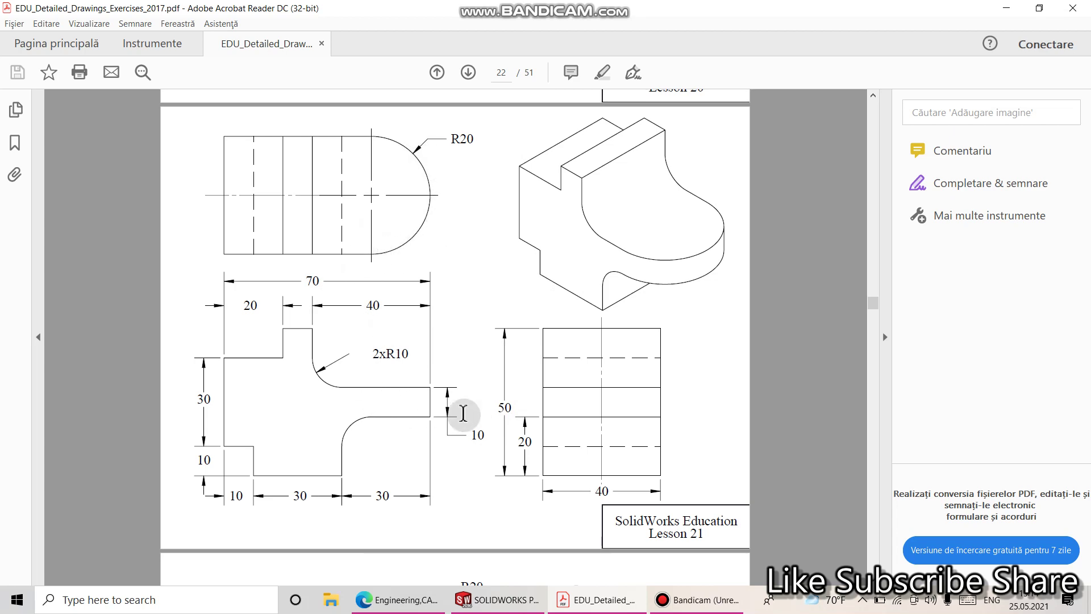
left_click(496, 600)
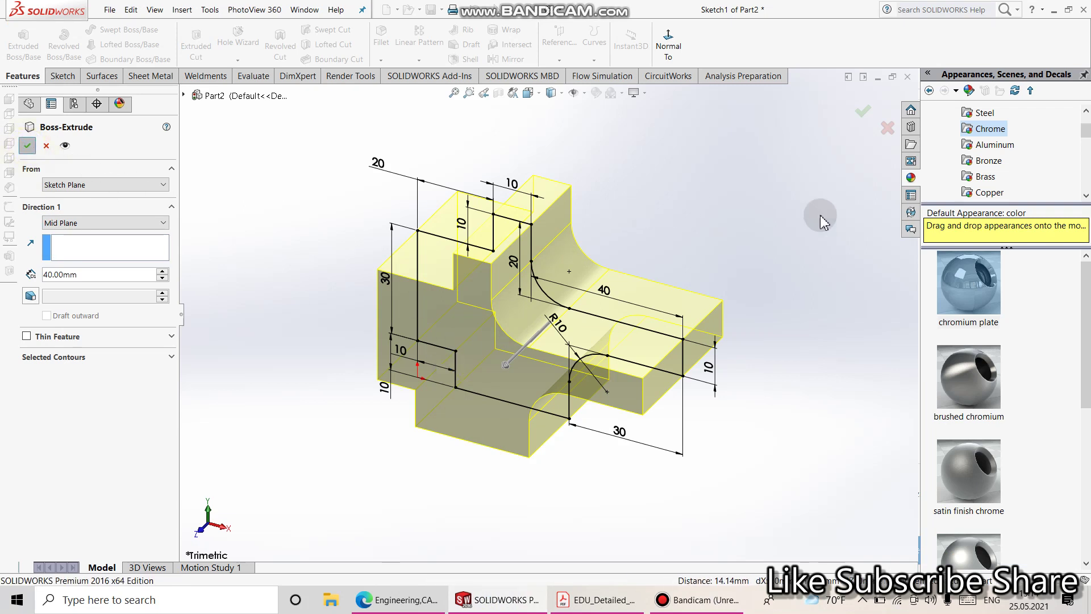
Confirm the 40 mm extrusion and give the new solid a chromium plate finish
key("Return")
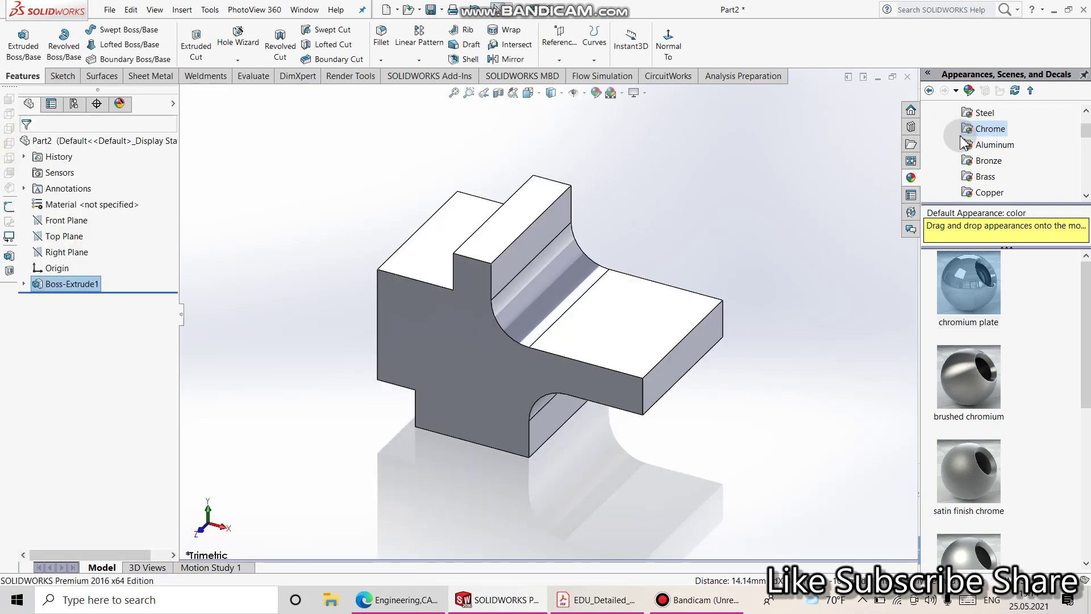
left_click_drag(969, 287, 600, 336)
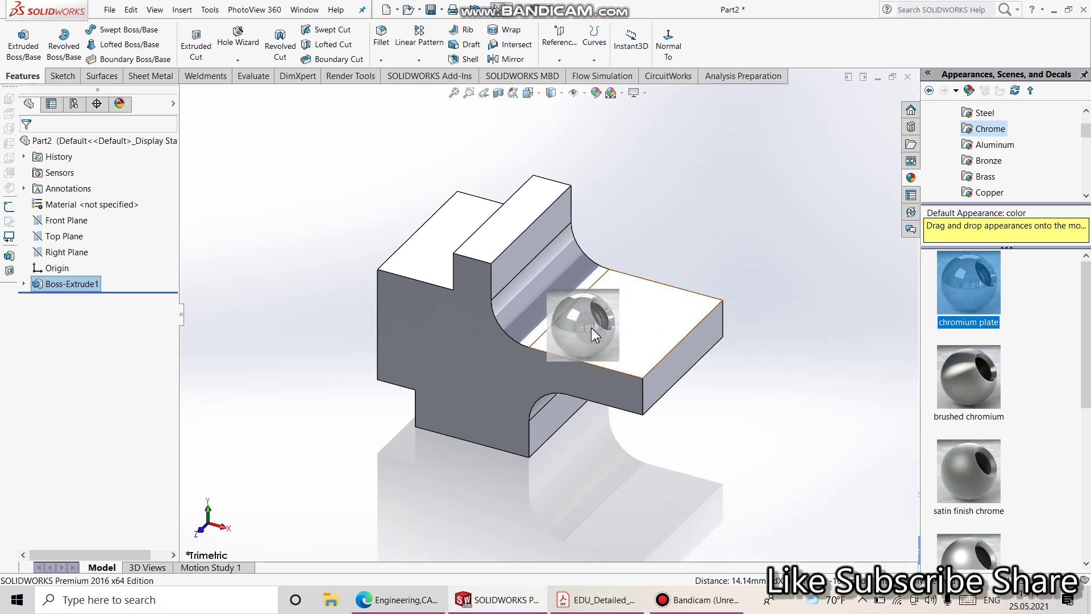
mouse_move(719, 373)
middle_mouse_down()
mouse_move(677, 268)
mouse_move(836, 237)
mouse_move(672, 299)
mouse_move(728, 336)
mouse_move(687, 367)
mouse_move(690, 358)
middle_mouse_up()
Open Sketch2 on the lower step's flat top face, viewed Normal To
left_click(657, 343)
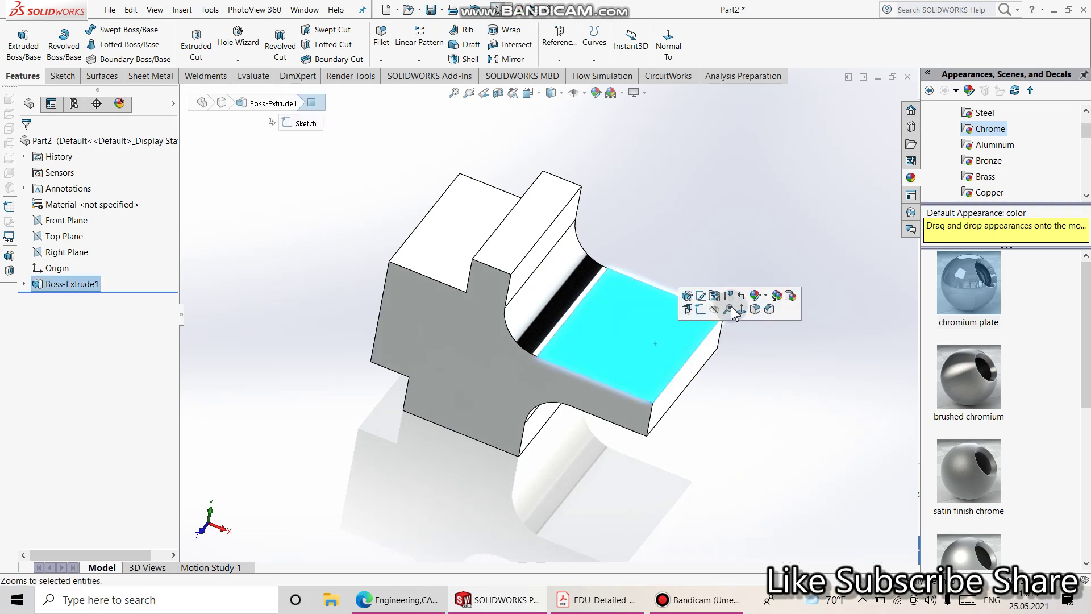
left_click(701, 310)
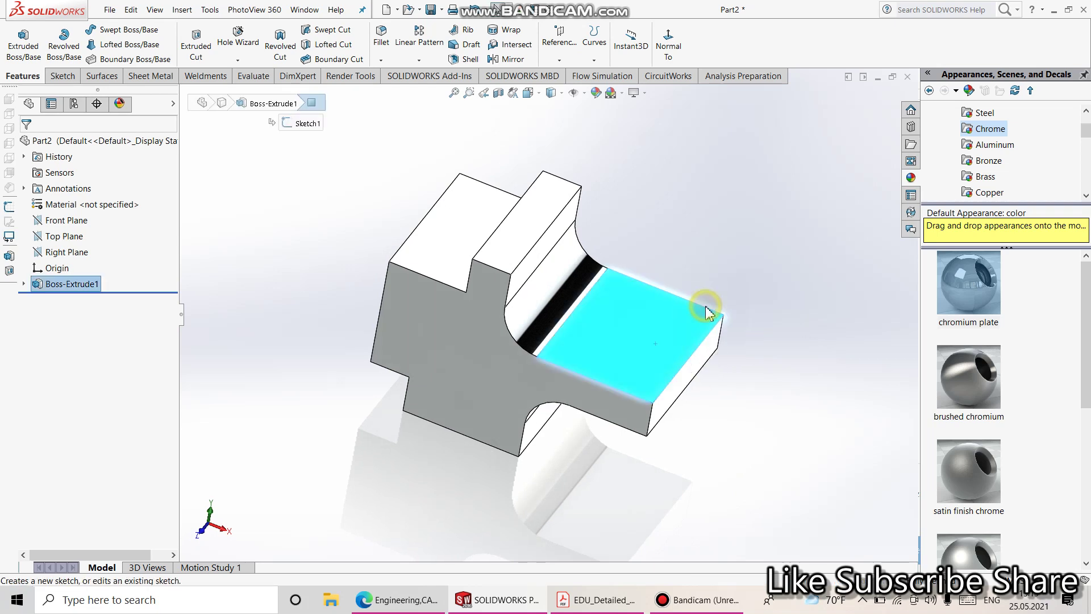
left_click(662, 55)
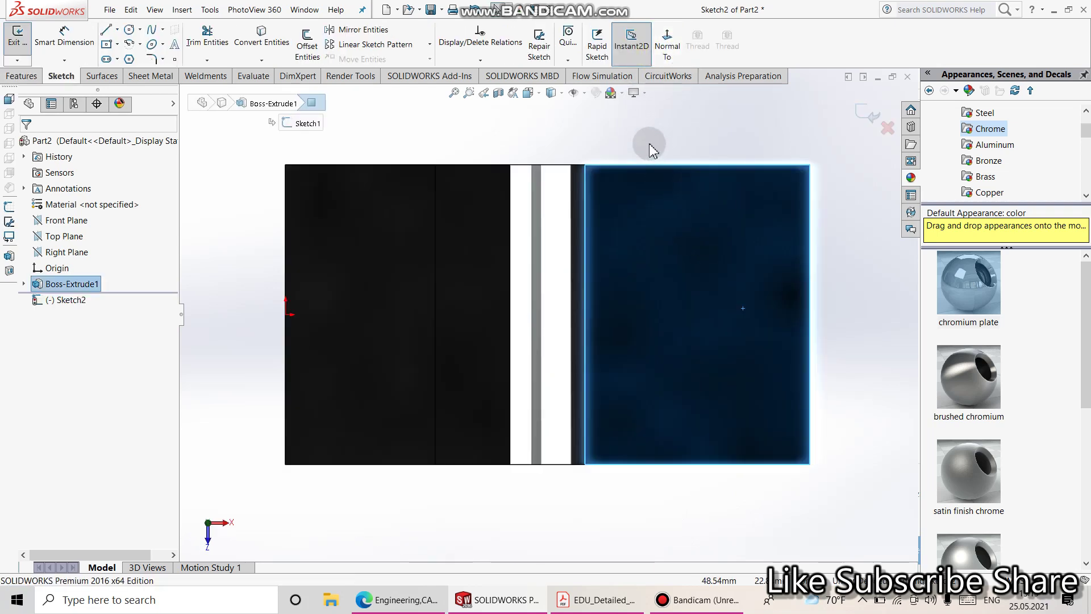
key("Escape")
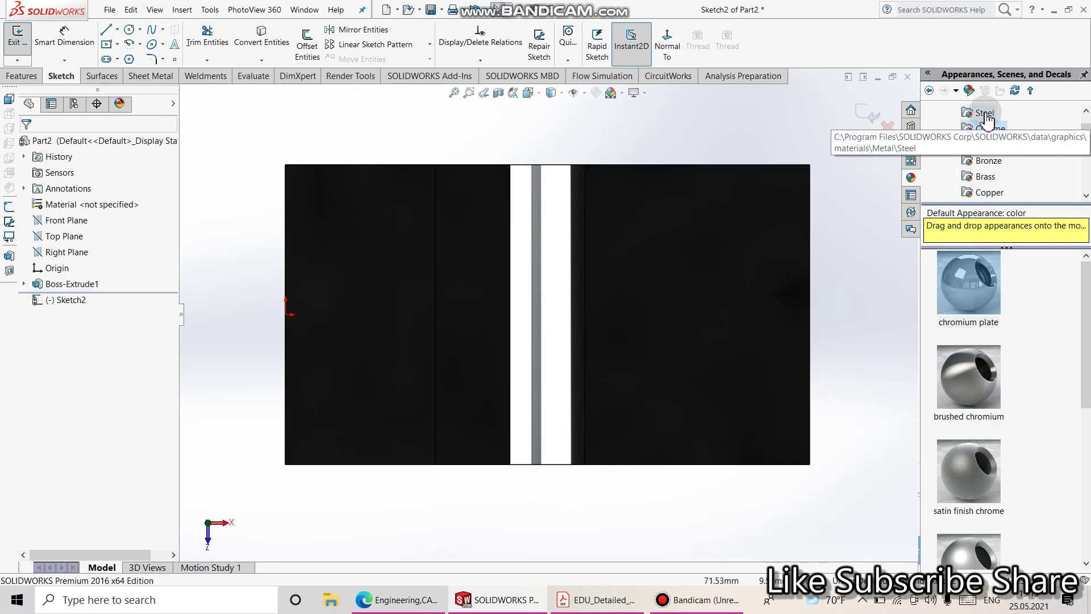
scroll(969, 341, "down", 3)
scroll(969, 342, "down", 2)
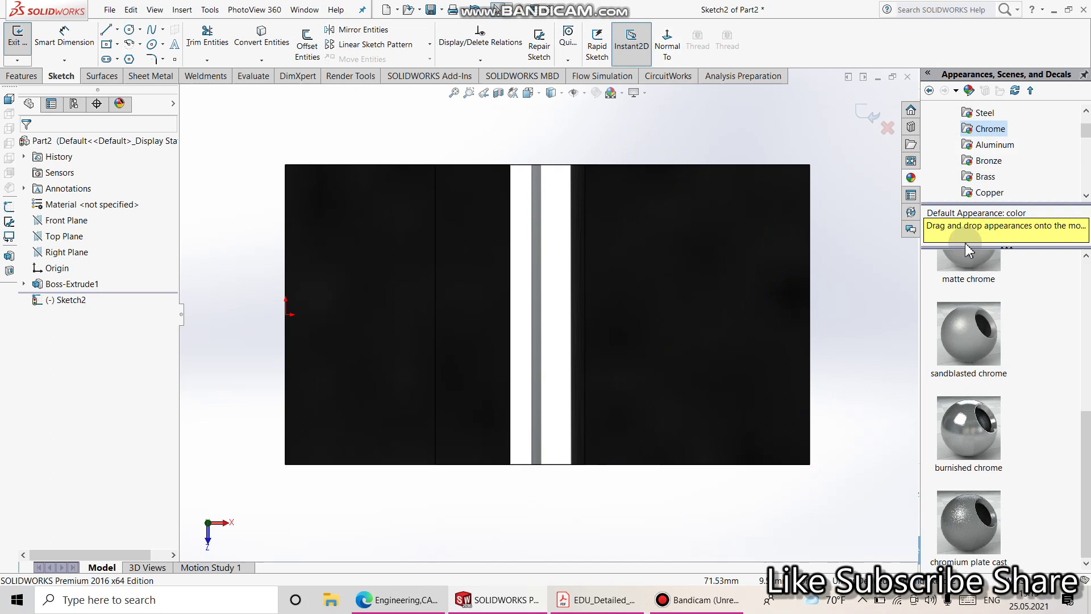
Apply the stainless steel treadplate appearance to the part's narrow middle strip
left_click(985, 113)
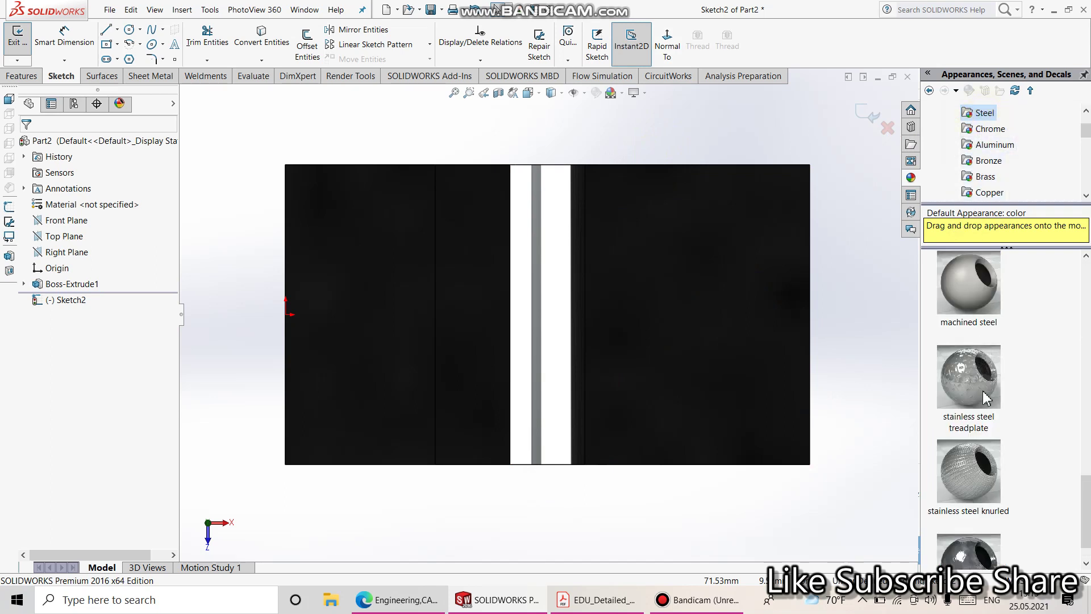
mouse_move(986, 380)
left_mouse_down()
mouse_move(756, 318)
mouse_move(692, 313)
mouse_move(787, 327)
left_mouse_up()
left_click(701, 314)
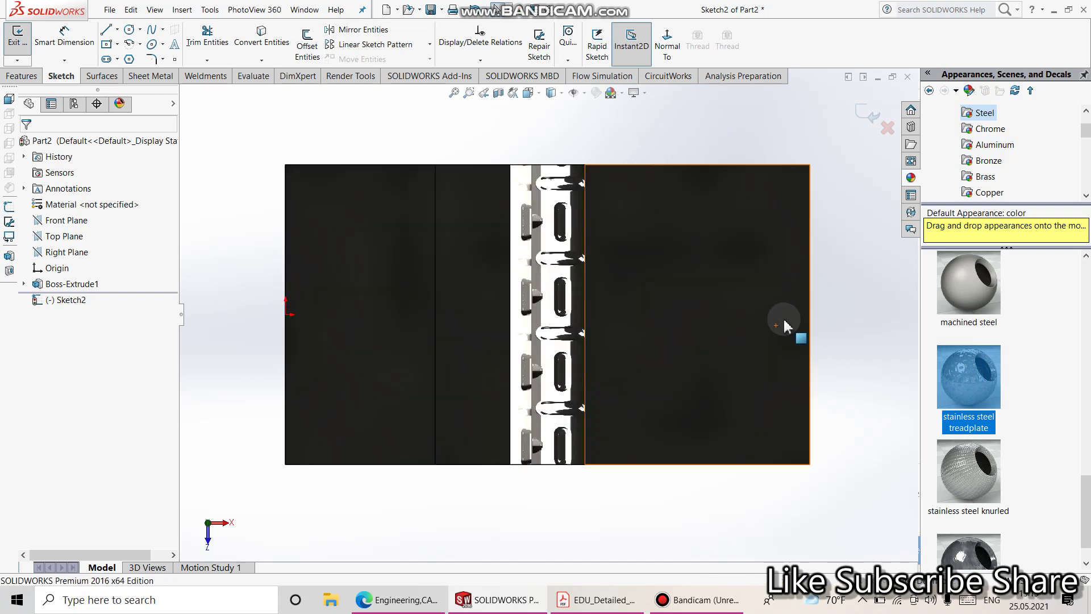
scroll(739, 210, "down", 2)
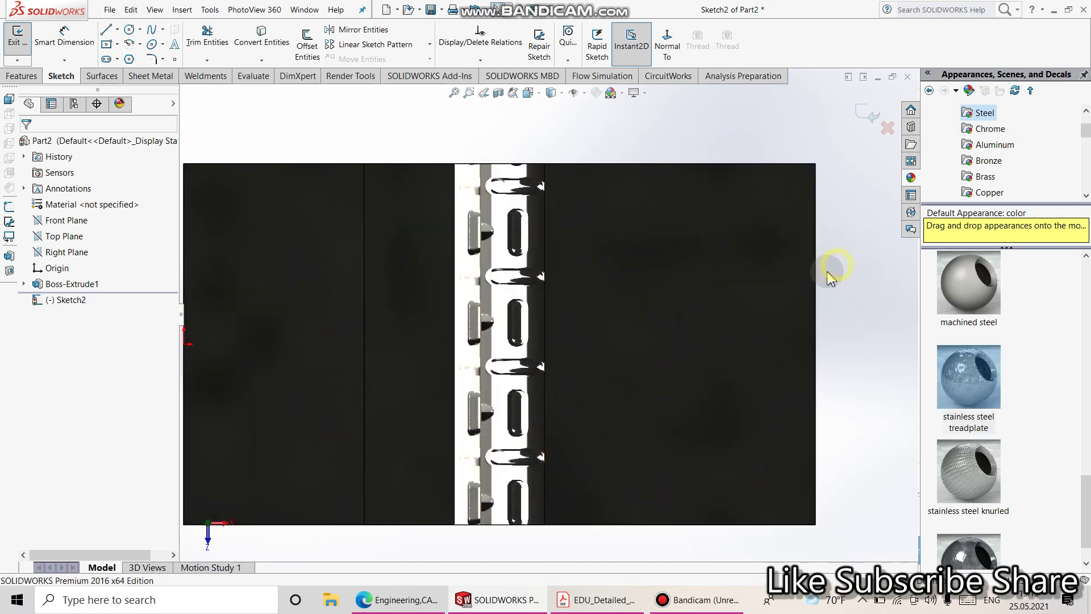
mouse_move(648, 236)
left_mouse_down()
mouse_move(552, 149)
mouse_move(670, 169)
mouse_move(621, 163)
mouse_move(640, 451)
mouse_move(730, 205)
mouse_move(634, 122)
mouse_move(699, 327)
mouse_move(327, 11)
mouse_move(98, 23)
left_mouse_up()
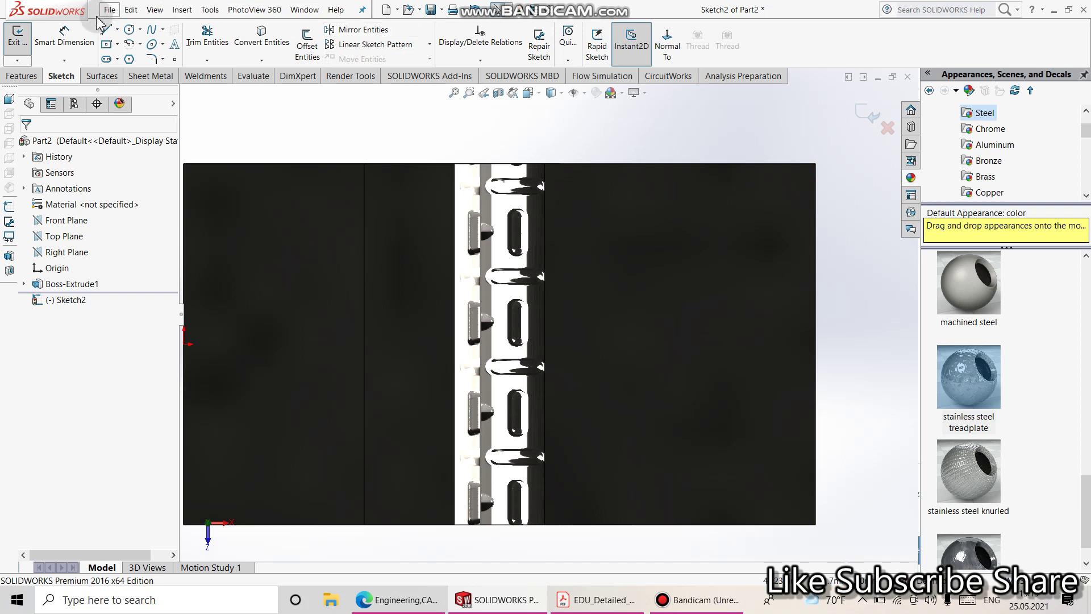
Draw a vertical line across the face from the top edge to the bottom edge
left_click(107, 30)
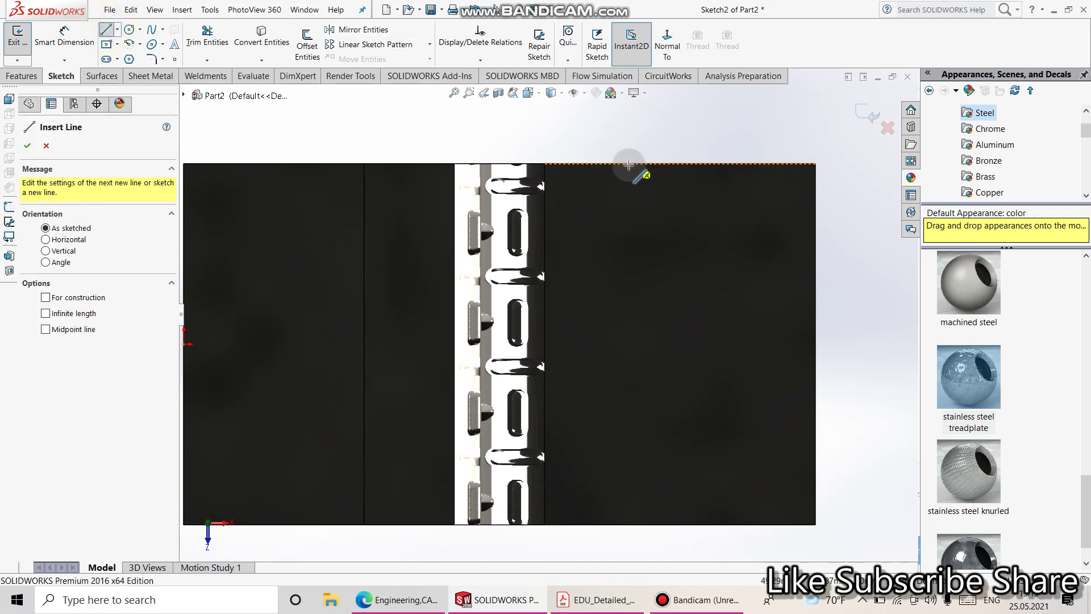
left_click(629, 164)
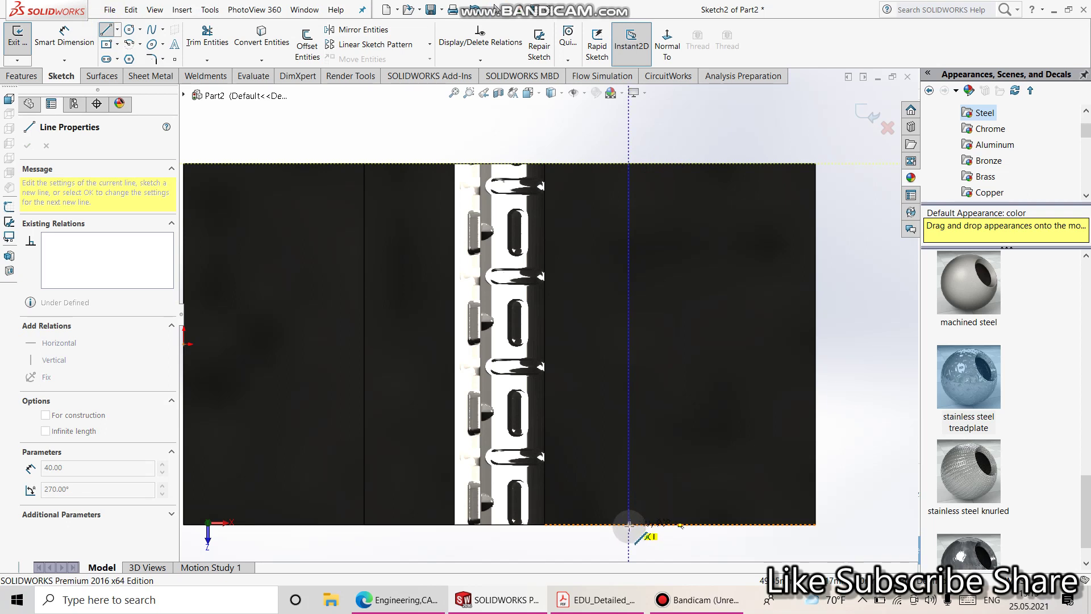
left_click(628, 523)
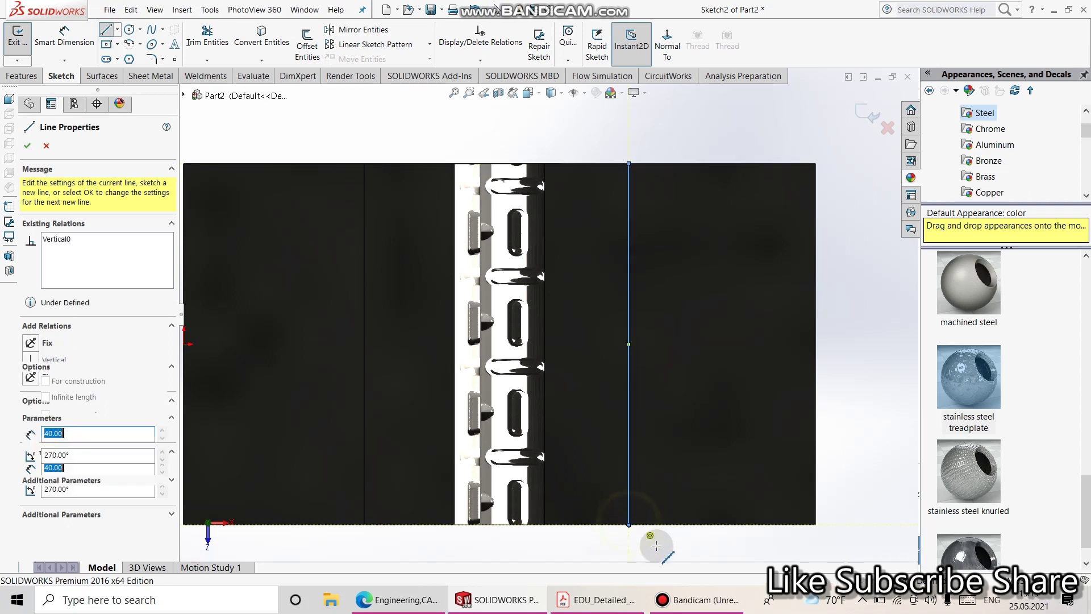
right_click(690, 536)
left_click(725, 437)
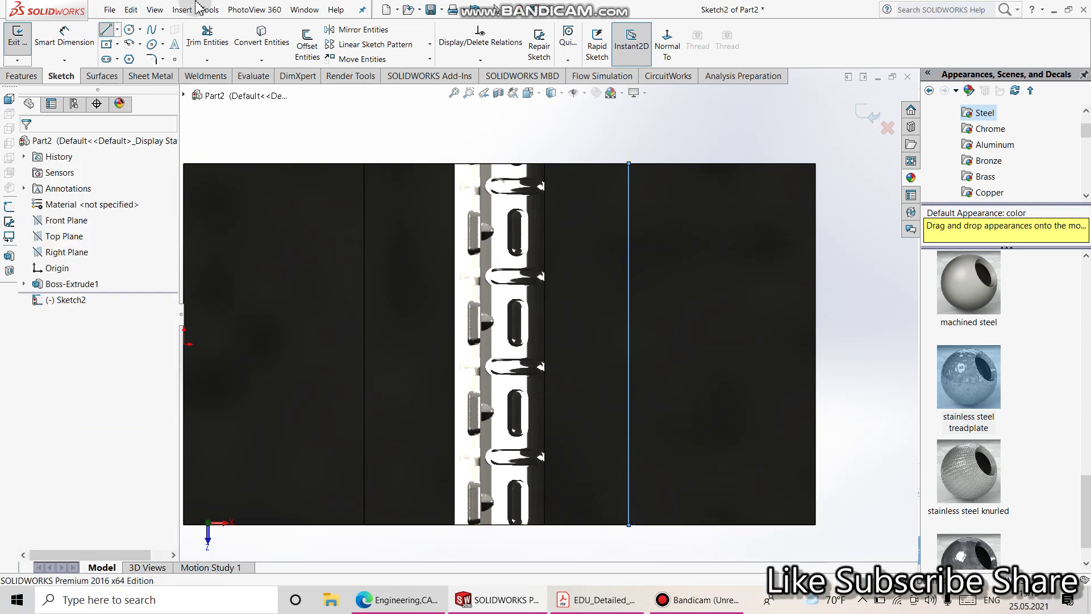
Dimension the vertical line 20 mm from the part's right edge
left_click(64, 37)
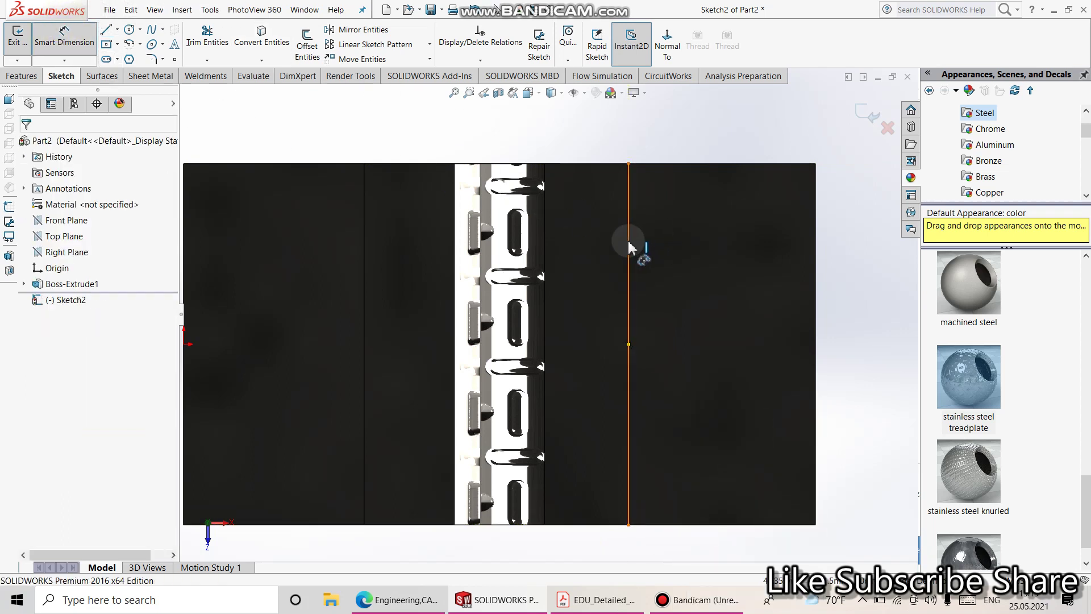
left_click(629, 246)
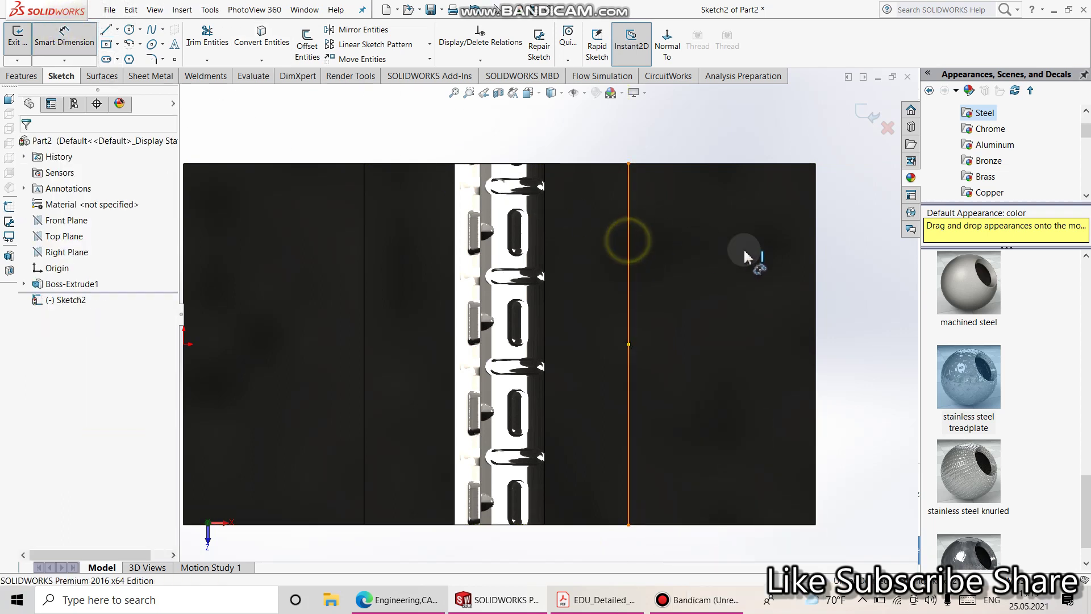
left_click(817, 260)
left_click(717, 141)
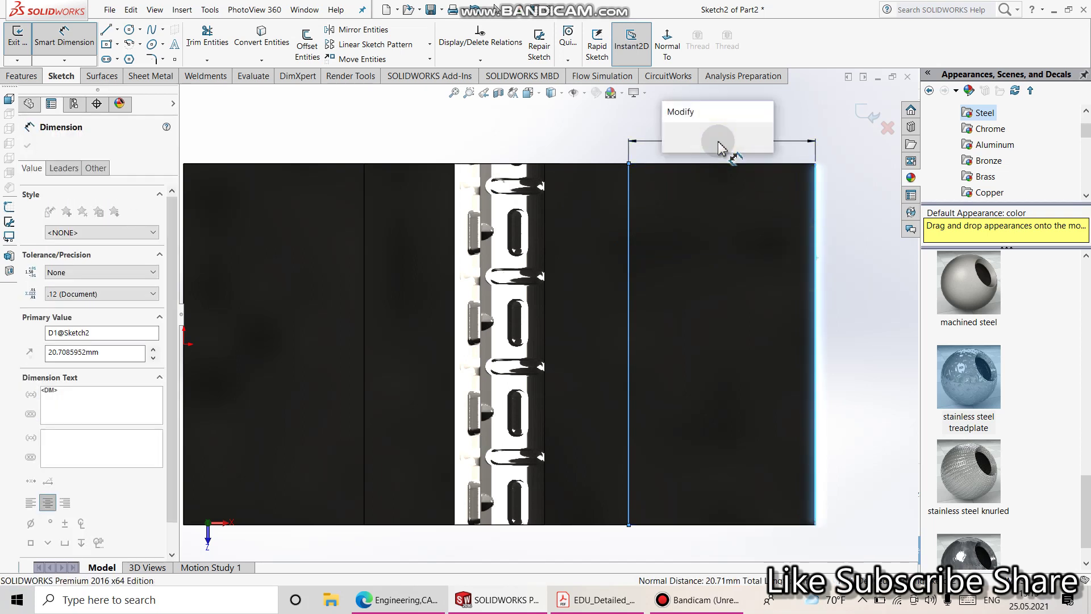
type("20")
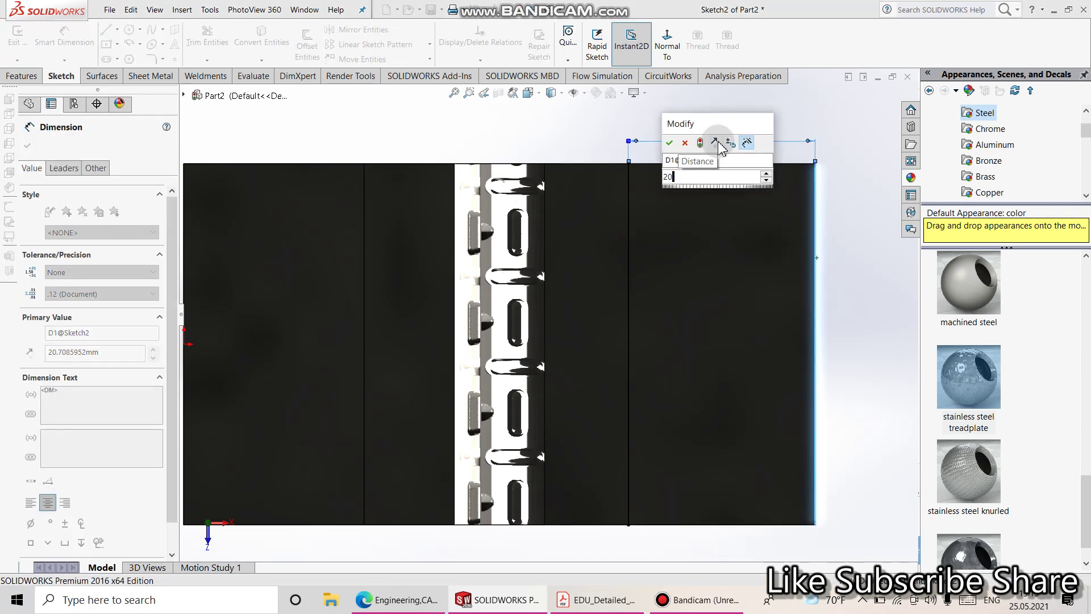
key("Return")
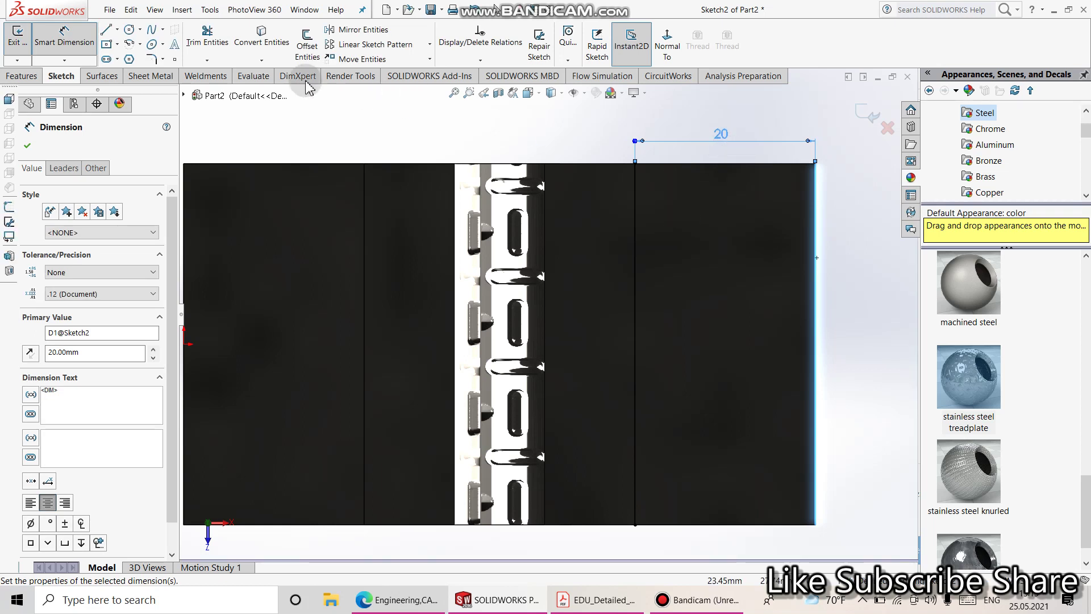
Draw a centre-point semicircular arc from the line's midpoint, joining its top and bottom ends
left_click(129, 46)
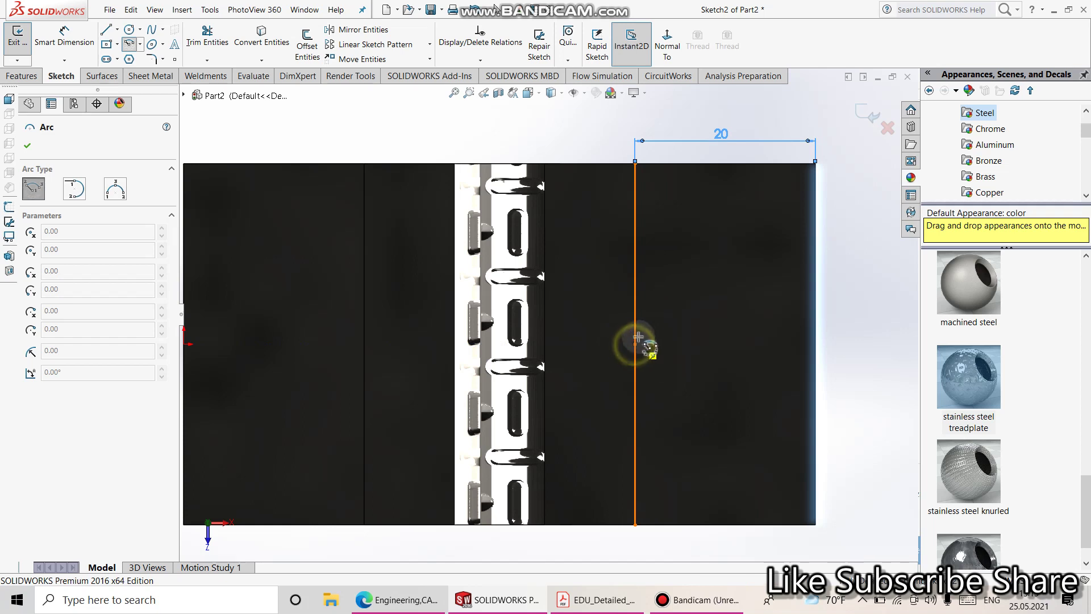
left_click(636, 341)
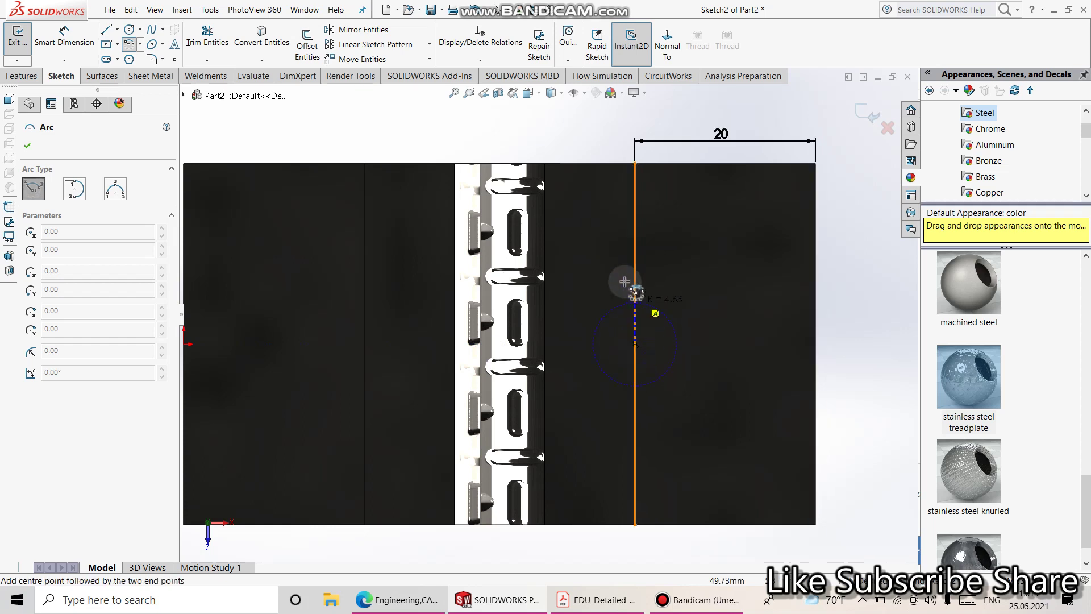
left_click(635, 169)
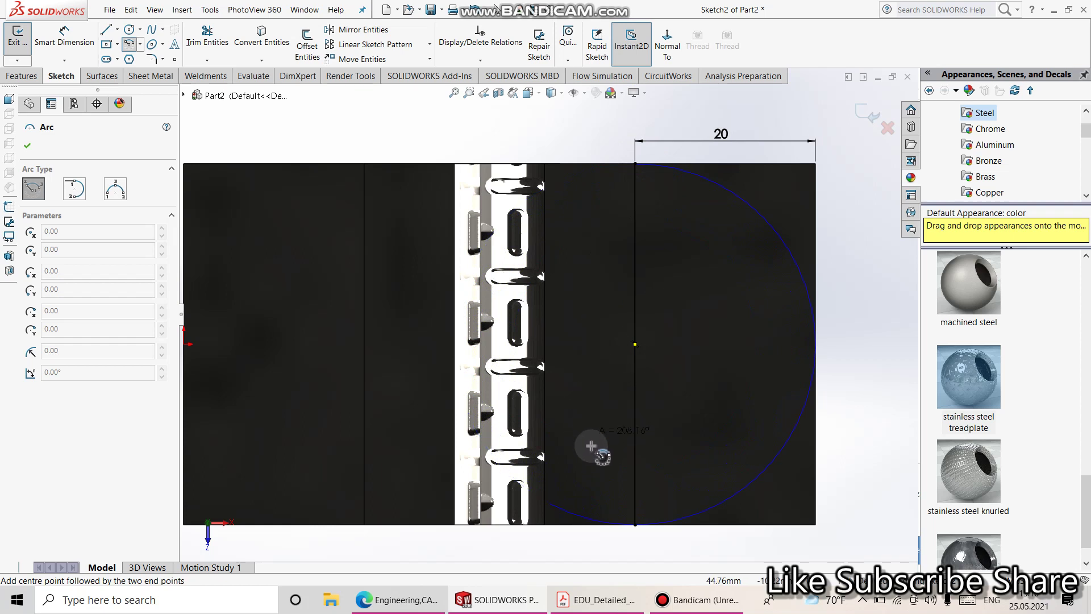
left_click(636, 525)
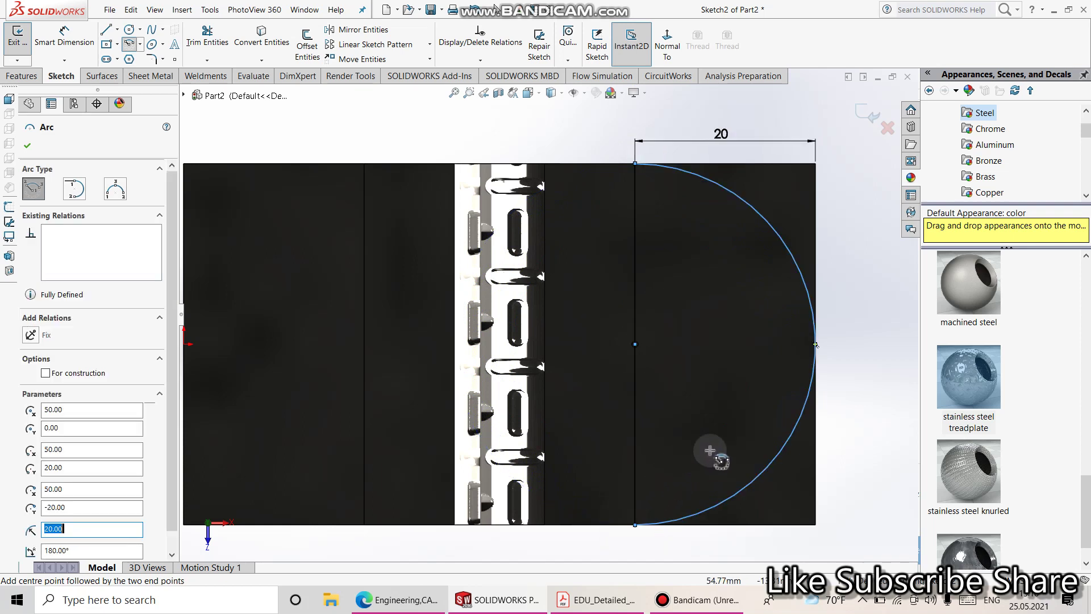
right_click(862, 428)
left_click(878, 430)
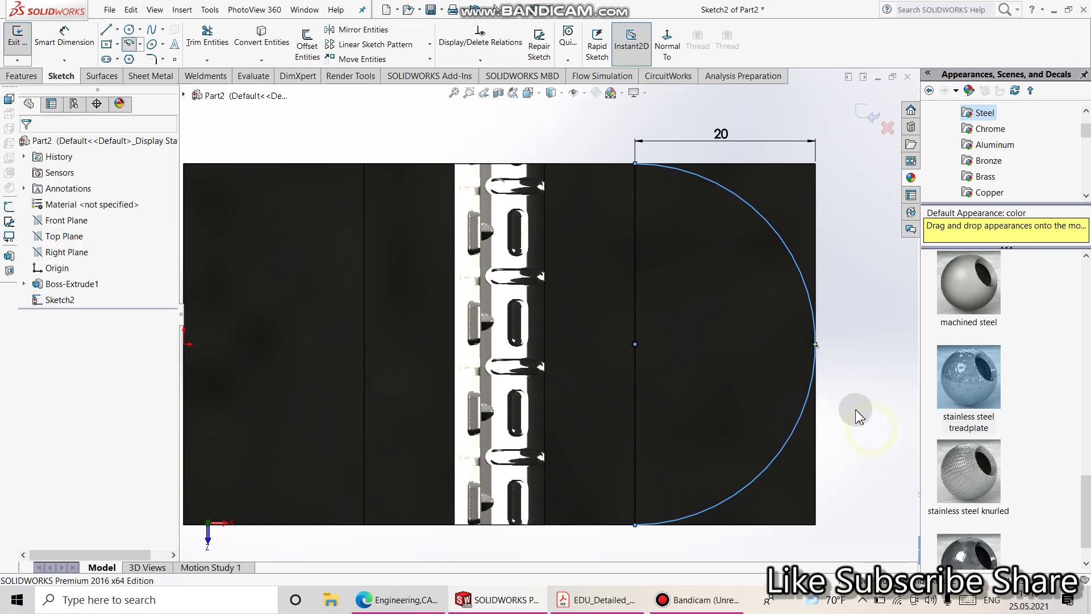
left_click(849, 372)
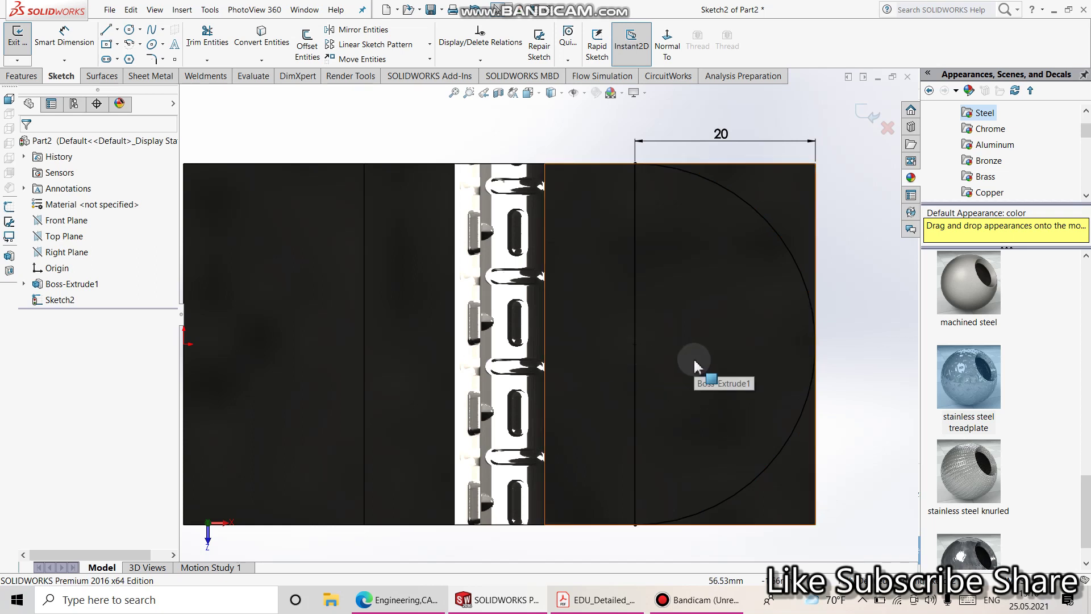
Delete the vertical line and convert the part's top, right and bottom edges into the sketch
right_click(637, 325)
left_click(670, 504)
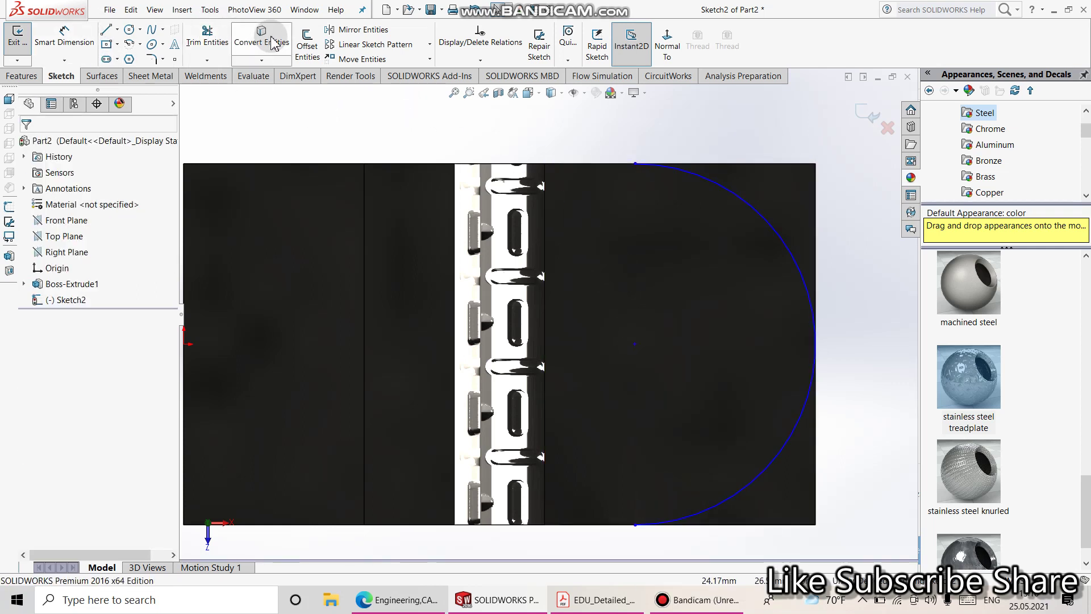
left_click(253, 51)
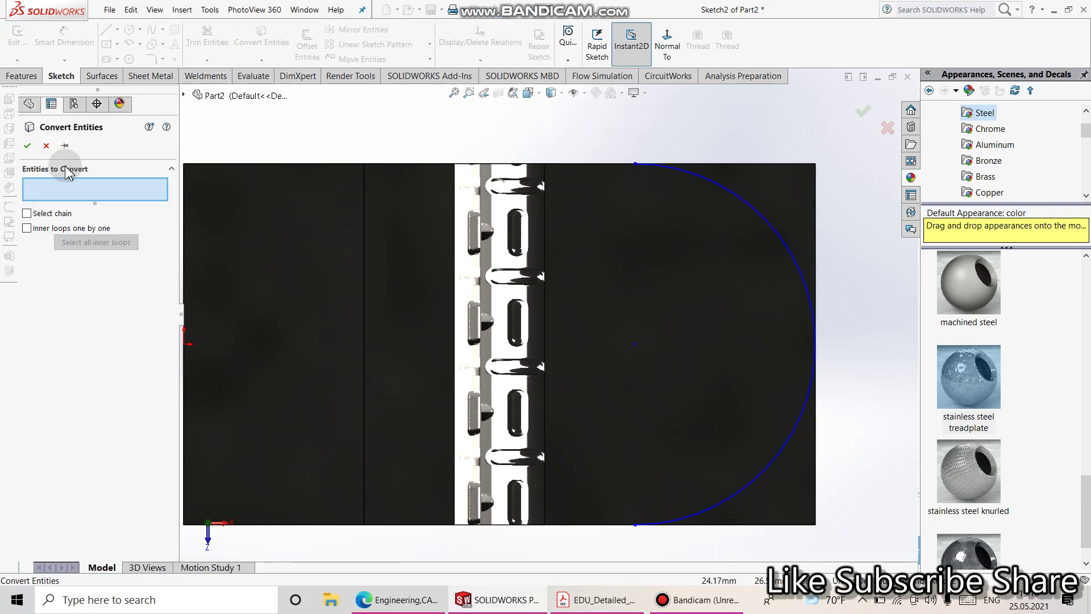
left_click(738, 166)
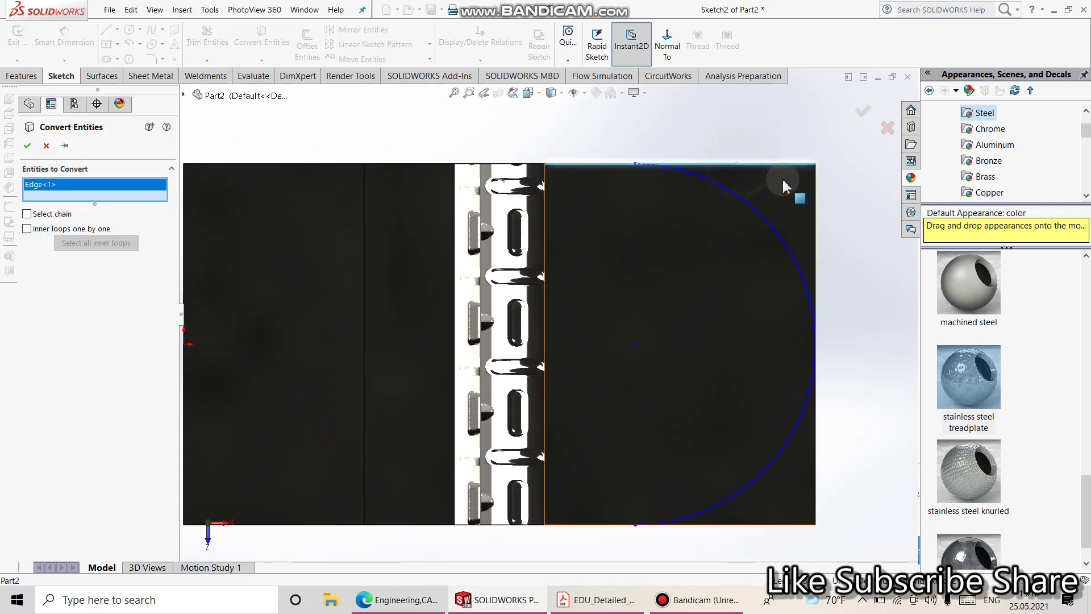
left_click(814, 194)
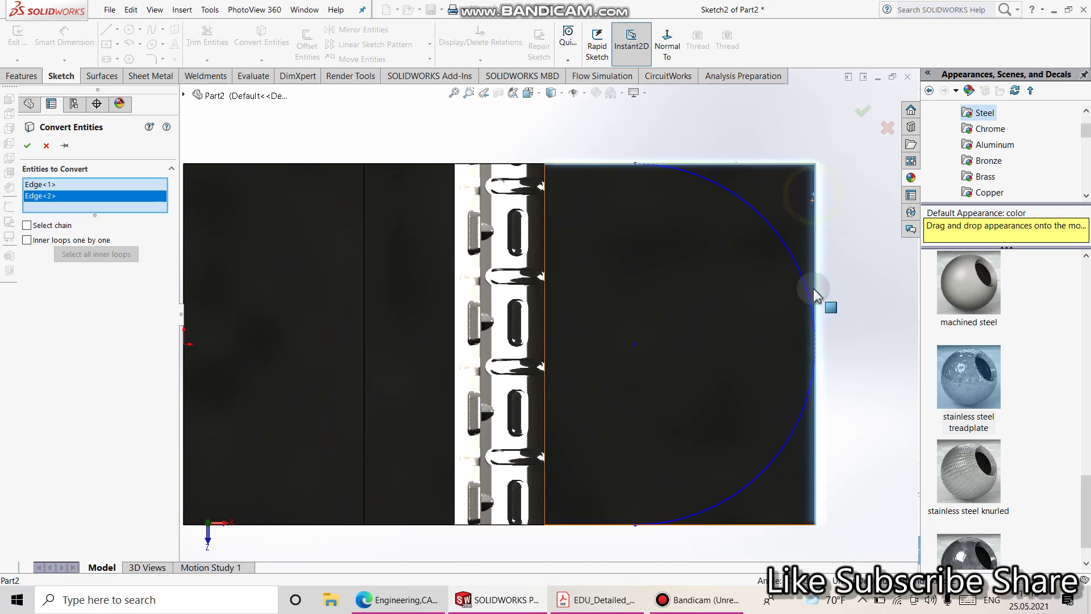
left_click(790, 524)
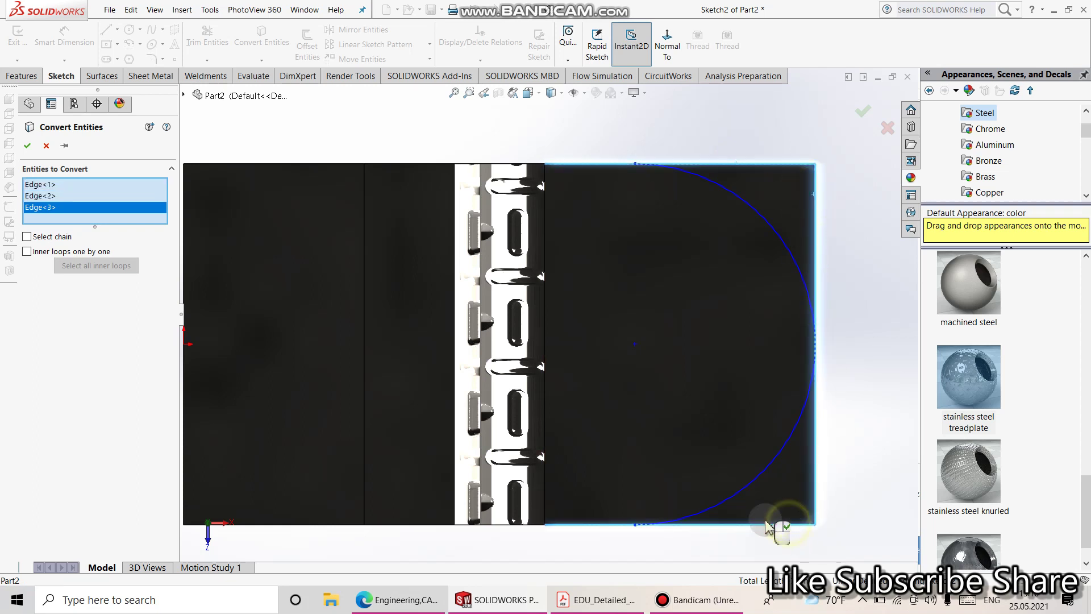
left_click(27, 146)
Open and close Trim Entities without trimming, then exit Sketch2
left_click(207, 35)
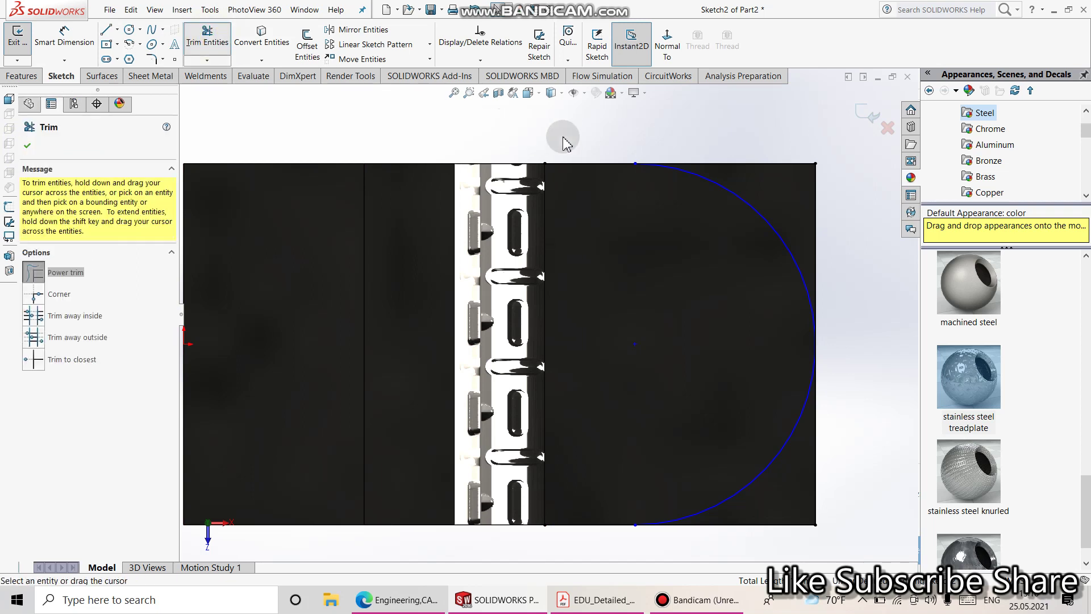
left_click(594, 499)
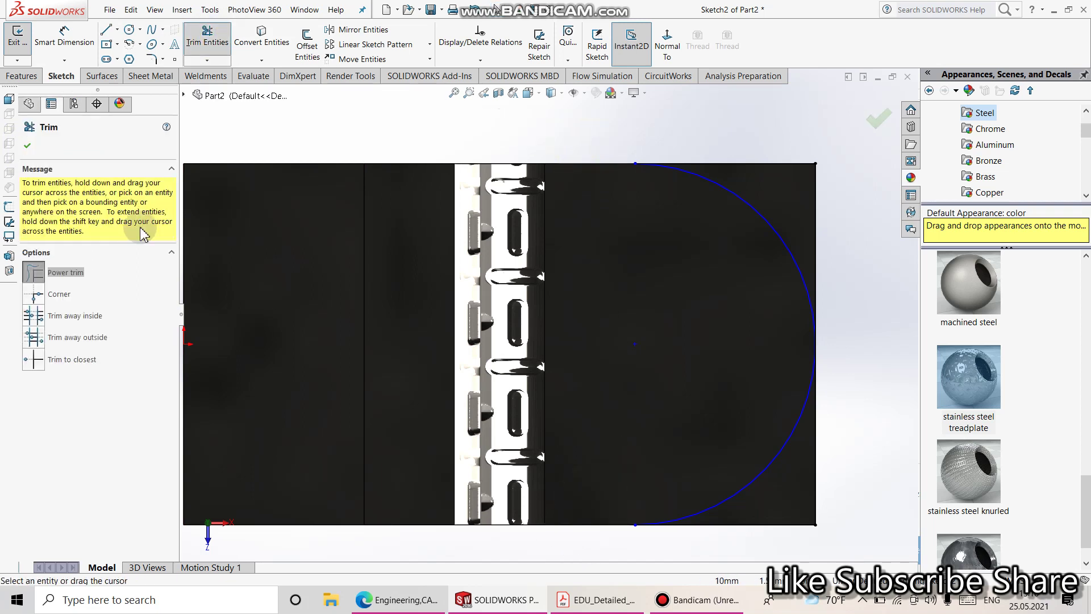
left_click(29, 145)
left_click(22, 76)
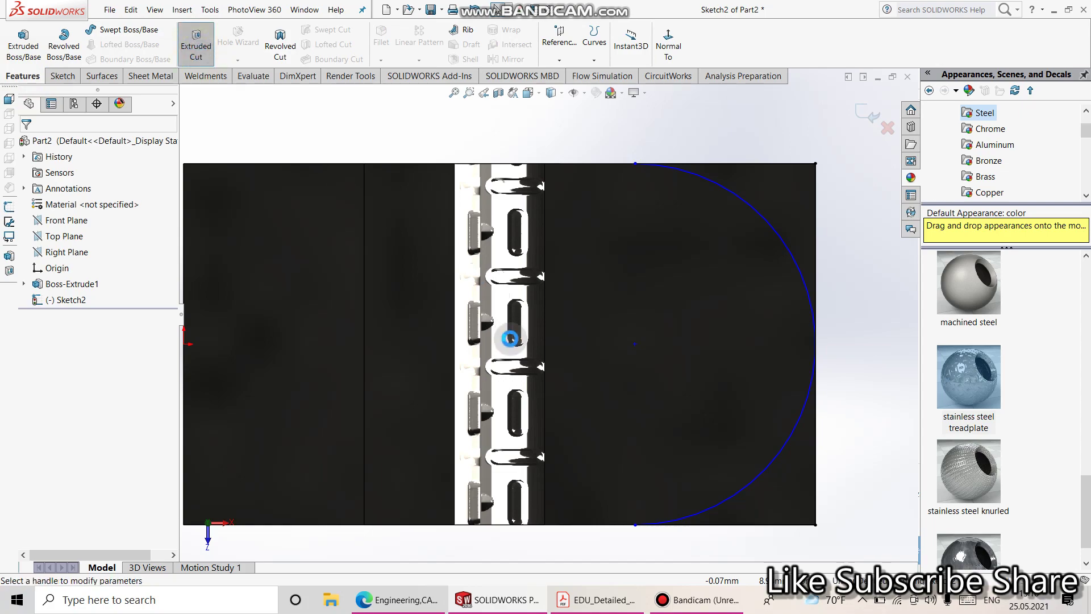
Cut-extrude both corner regions outside the arc Up To Next, leaving a semicircular end
left_click(377, 365)
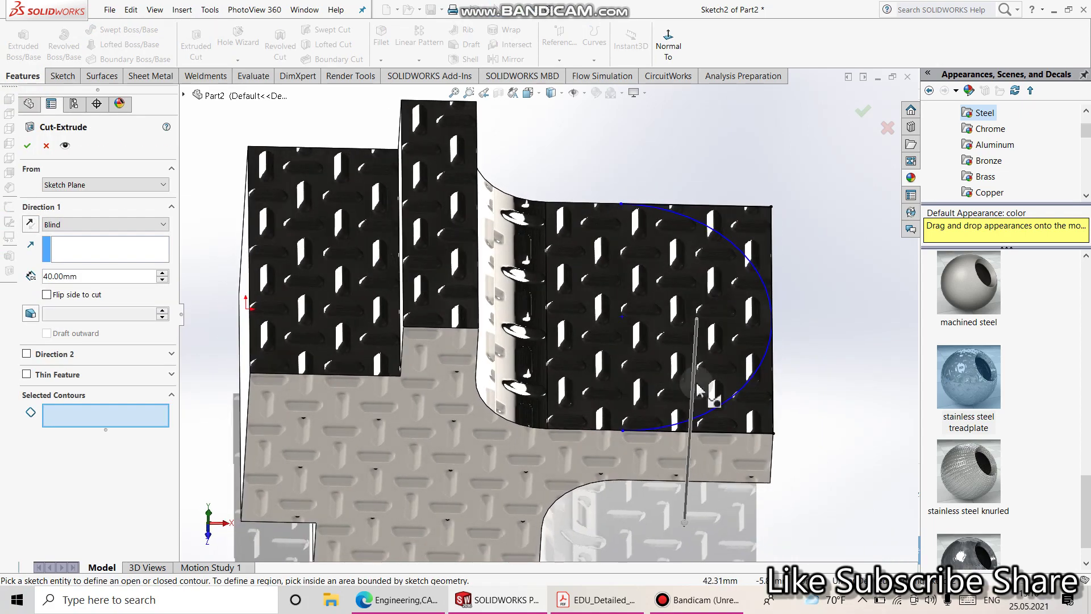
left_click(763, 295)
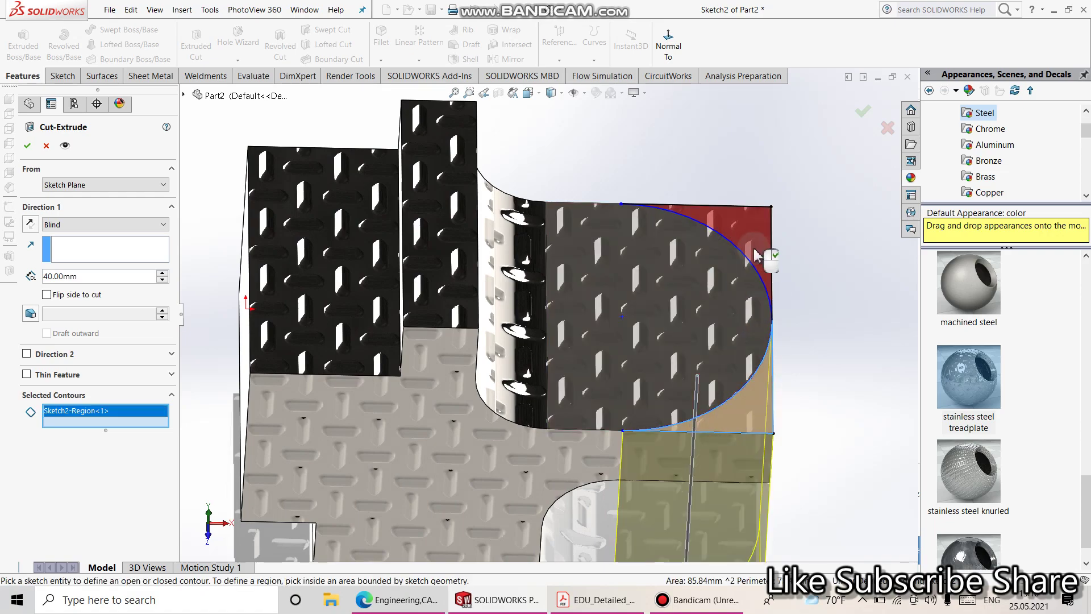
left_click(744, 233)
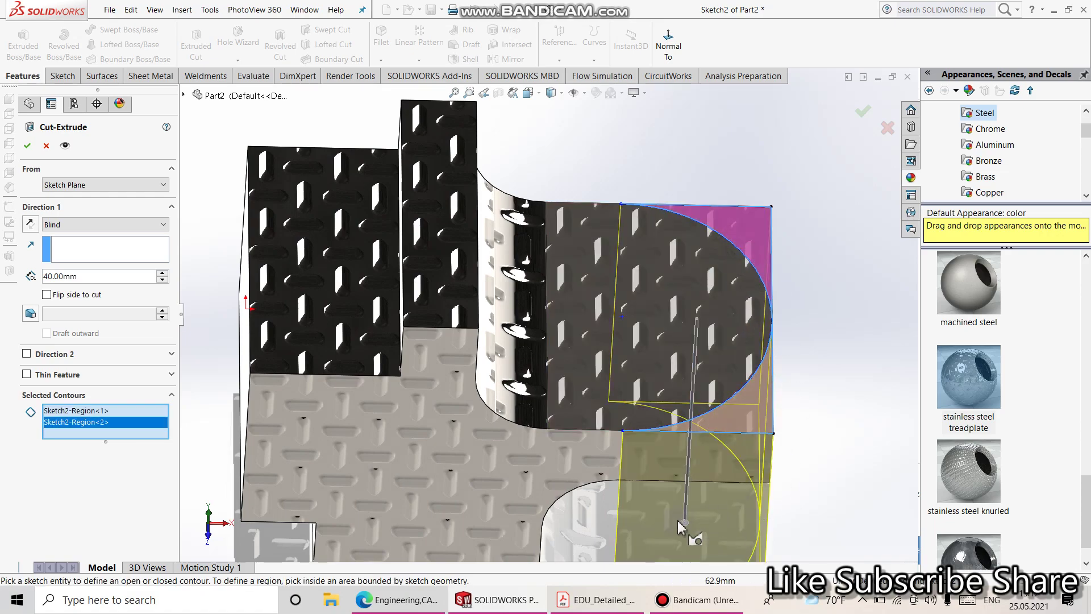
middle_click_drag(694, 470, 567, 406)
mouse_move(615, 420)
middle_mouse_down()
mouse_move(557, 323)
mouse_move(577, 360)
mouse_move(384, 343)
middle_mouse_up()
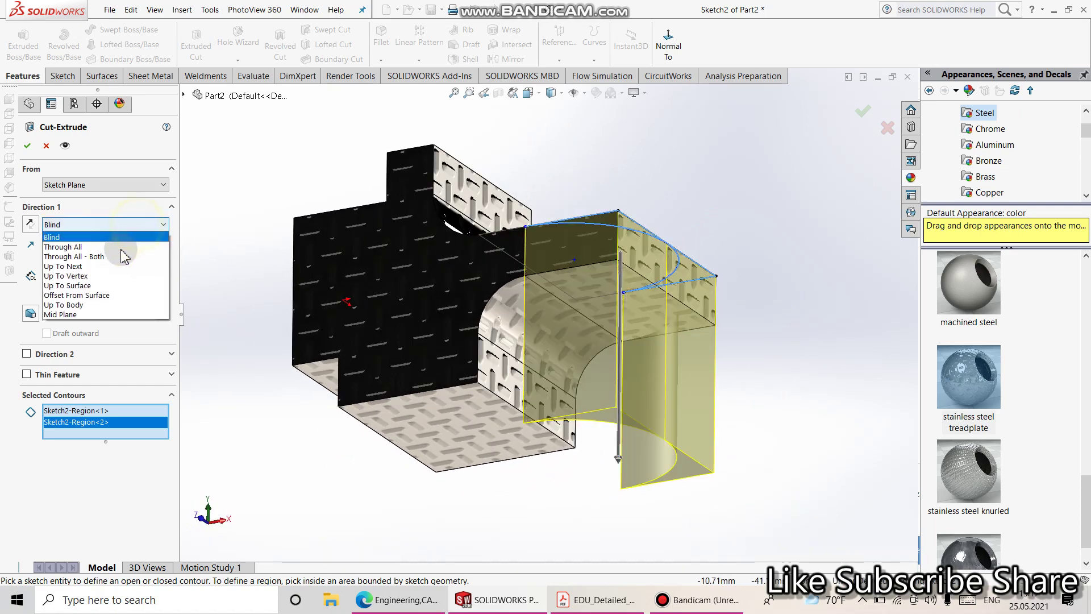
left_click(109, 267)
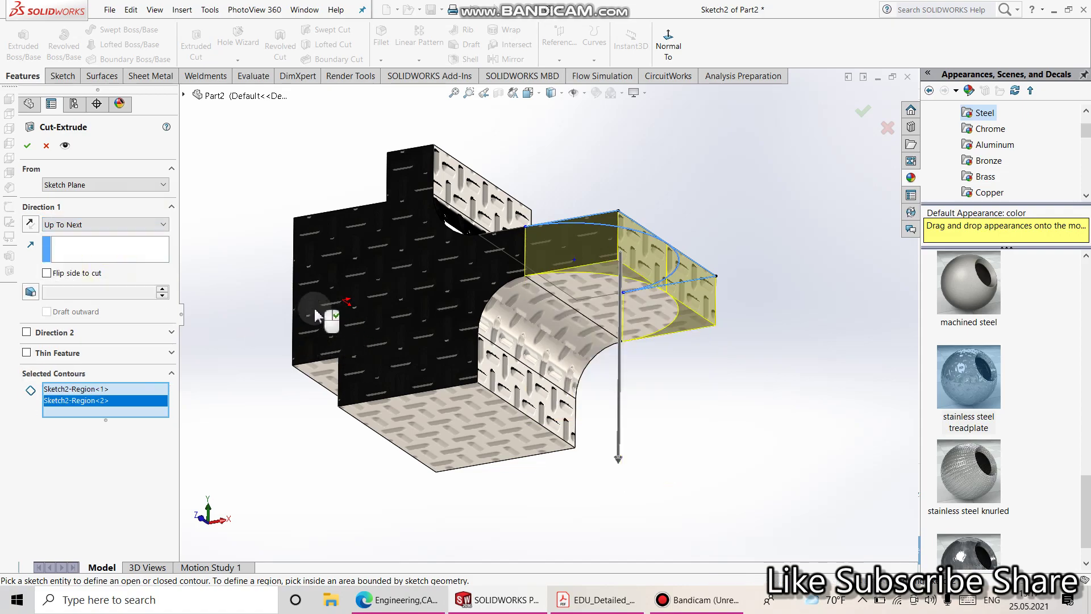
mouse_move(329, 316)
middle_mouse_down()
mouse_move(370, 437)
mouse_move(353, 437)
mouse_move(428, 429)
mouse_move(348, 409)
mouse_move(273, 420)
mouse_move(232, 446)
mouse_move(349, 419)
mouse_move(273, 444)
mouse_move(333, 458)
middle_mouse_up()
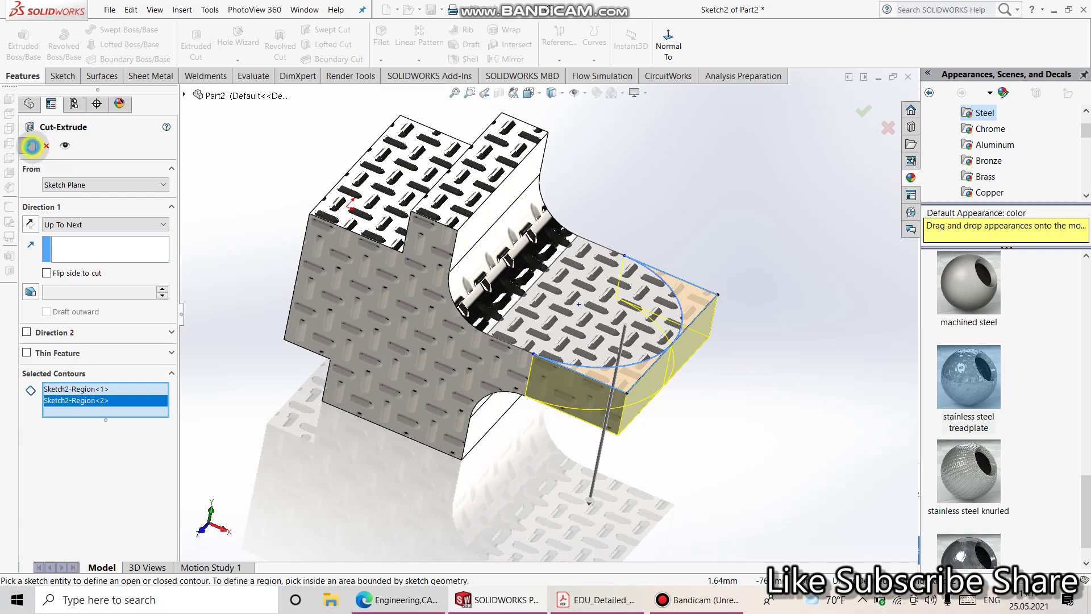
key("Return")
mouse_move(498, 441)
middle_mouse_down()
mouse_move(348, 390)
mouse_move(374, 397)
mouse_move(434, 385)
mouse_move(512, 402)
mouse_move(455, 407)
mouse_move(471, 369)
middle_mouse_up()
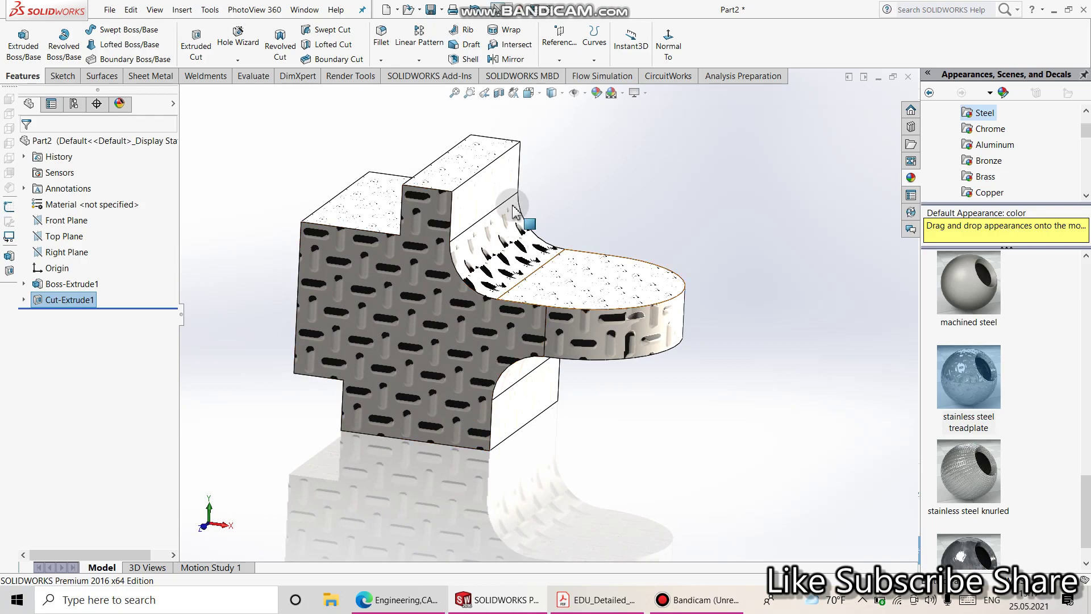
Switch the part to isometric view
left_click(528, 94)
left_click(594, 126)
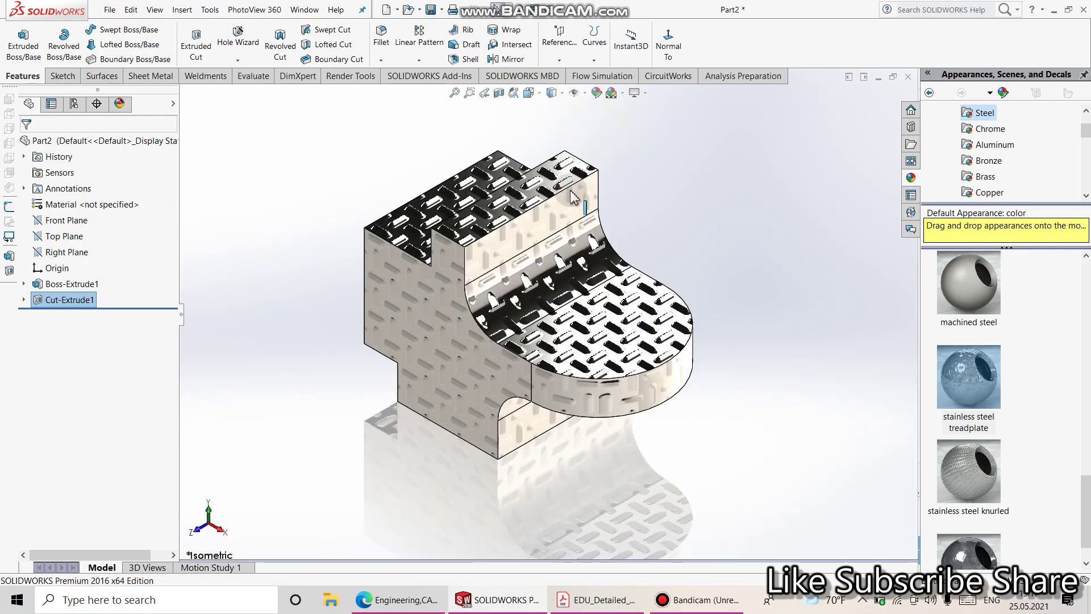
mouse_move(678, 330)
middle_mouse_down()
mouse_move(696, 361)
mouse_move(553, 316)
mouse_move(546, 365)
mouse_move(612, 342)
mouse_move(846, 332)
mouse_move(704, 343)
mouse_move(698, 414)
middle_mouse_up()
Apply chromium plate from the Chrome appearances to the whole part
left_click(986, 134)
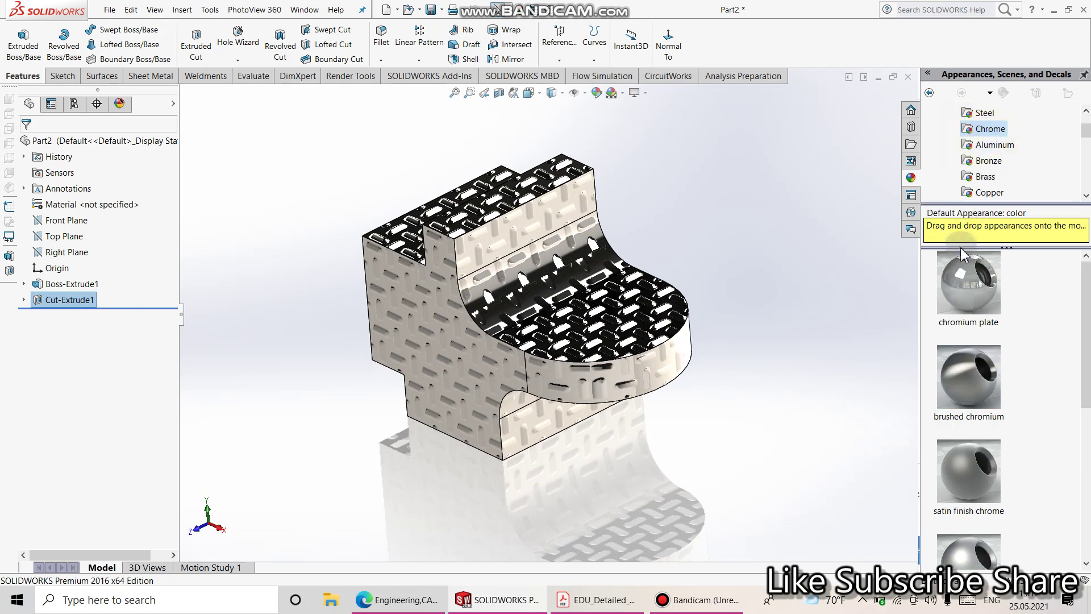
left_click_drag(577, 297, 580, 298)
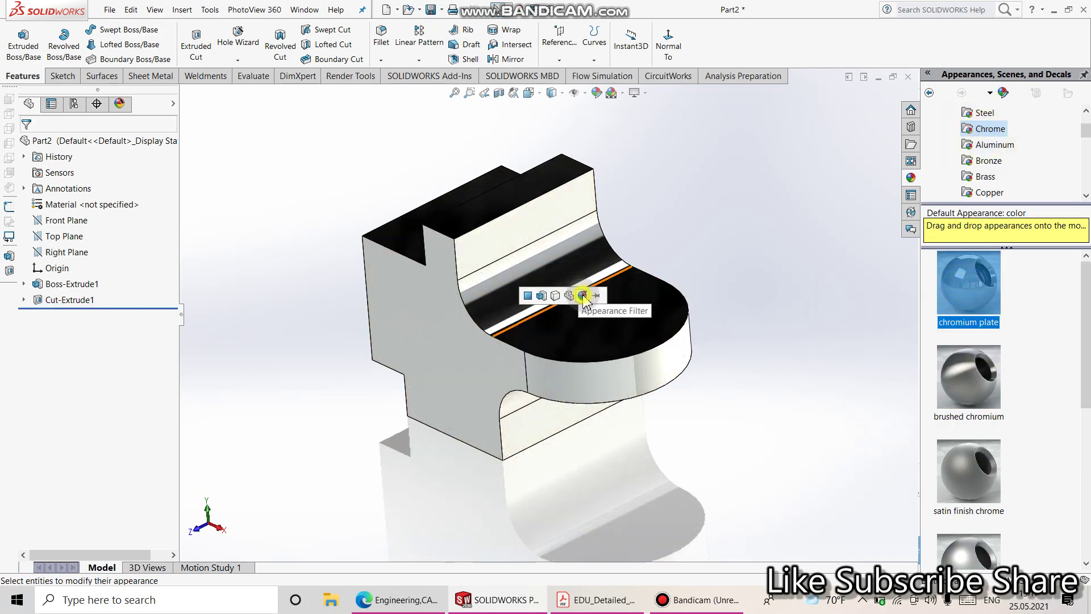
mouse_move(438, 378)
middle_mouse_down()
mouse_move(511, 344)
mouse_move(426, 334)
mouse_move(383, 365)
mouse_move(463, 355)
mouse_move(380, 402)
mouse_move(426, 377)
mouse_move(503, 391)
middle_mouse_up()
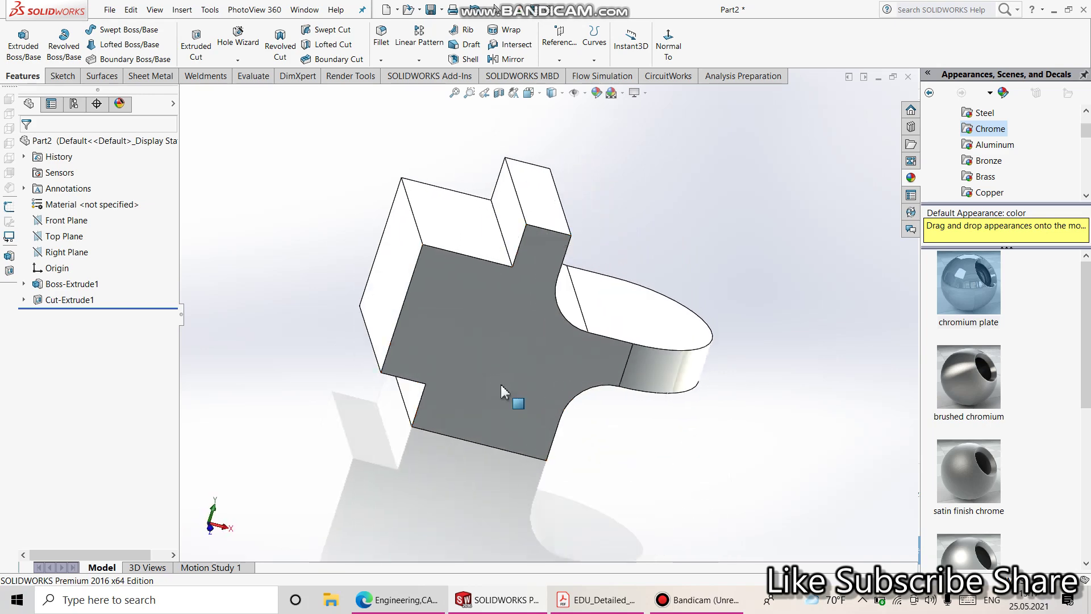
middle_click_drag(632, 398, 486, 376)
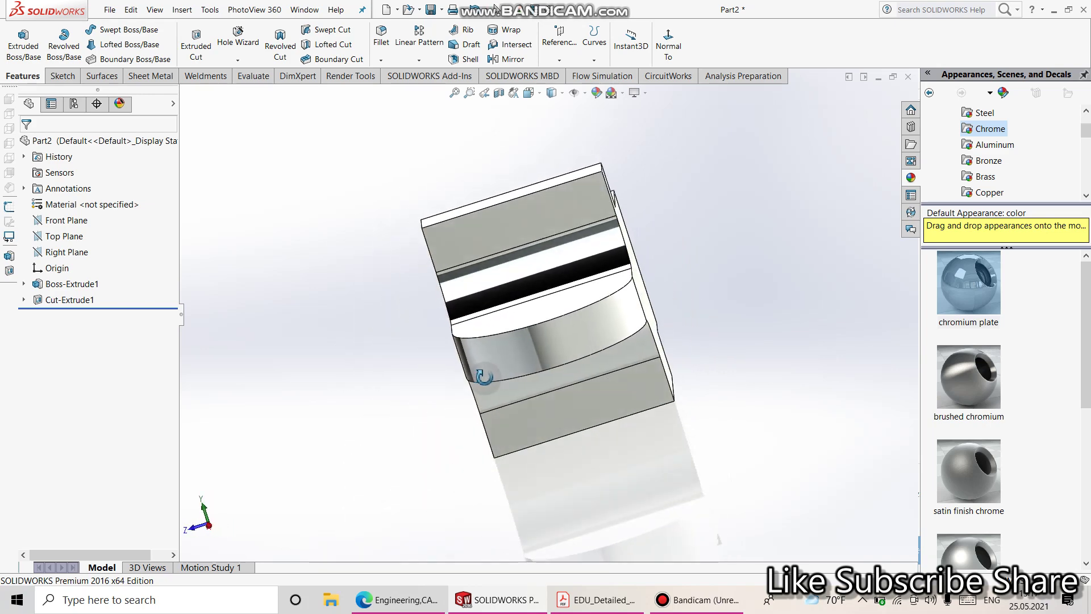
mouse_move(564, 391)
middle_mouse_down()
mouse_move(709, 402)
mouse_move(551, 410)
middle_mouse_up()
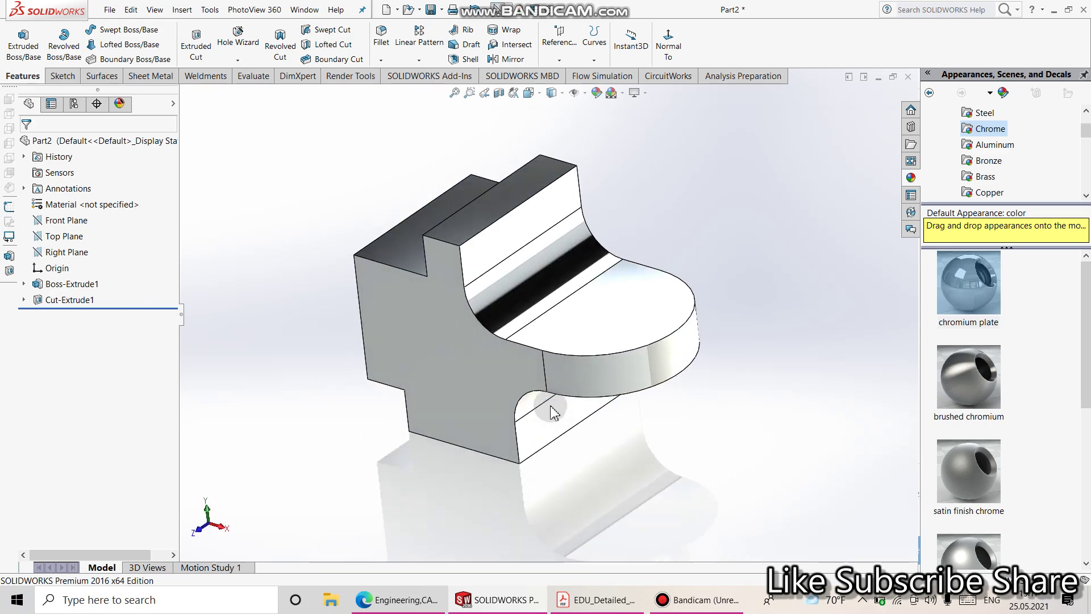
Return the finished chrome part to isometric view
left_click(529, 94)
left_click(594, 126)
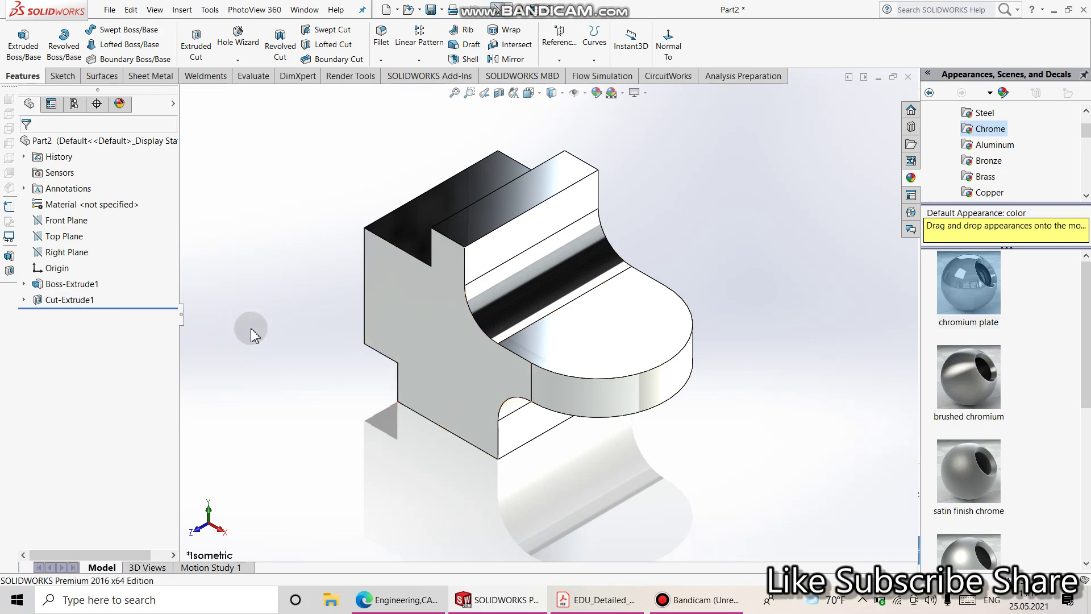
left_click(699, 599)
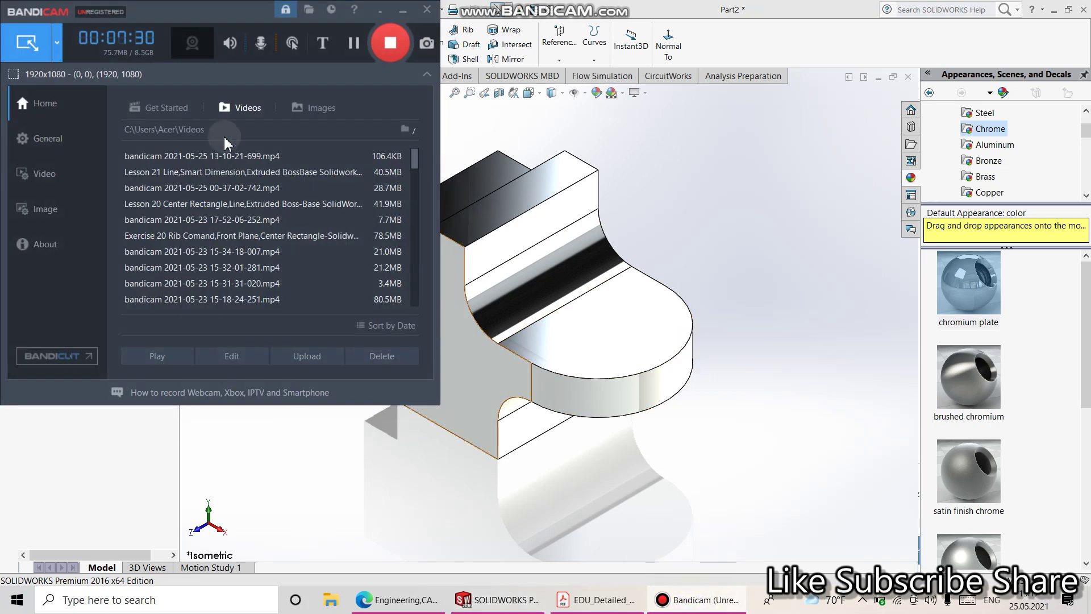